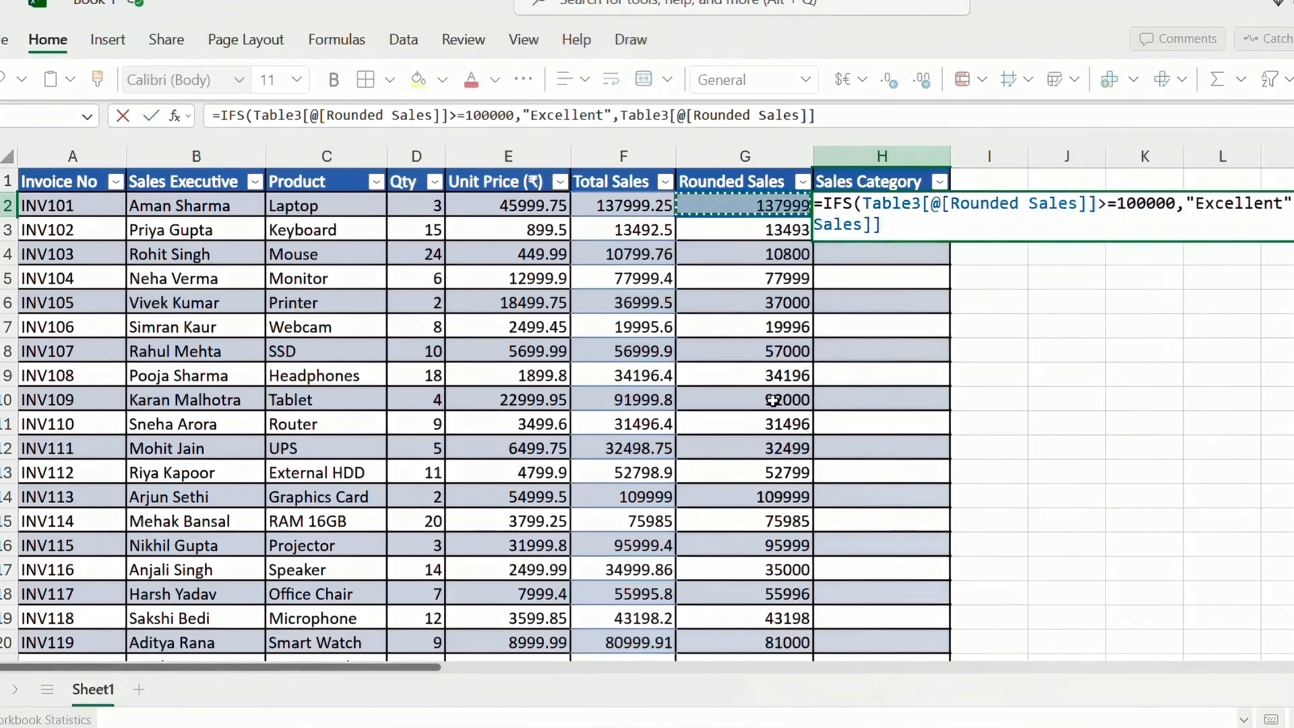
Extend the Sales Category IFS formula with Rounded Sales >=60000 giving "Very Good" and >=30000 giving "good"
type(">=60000")
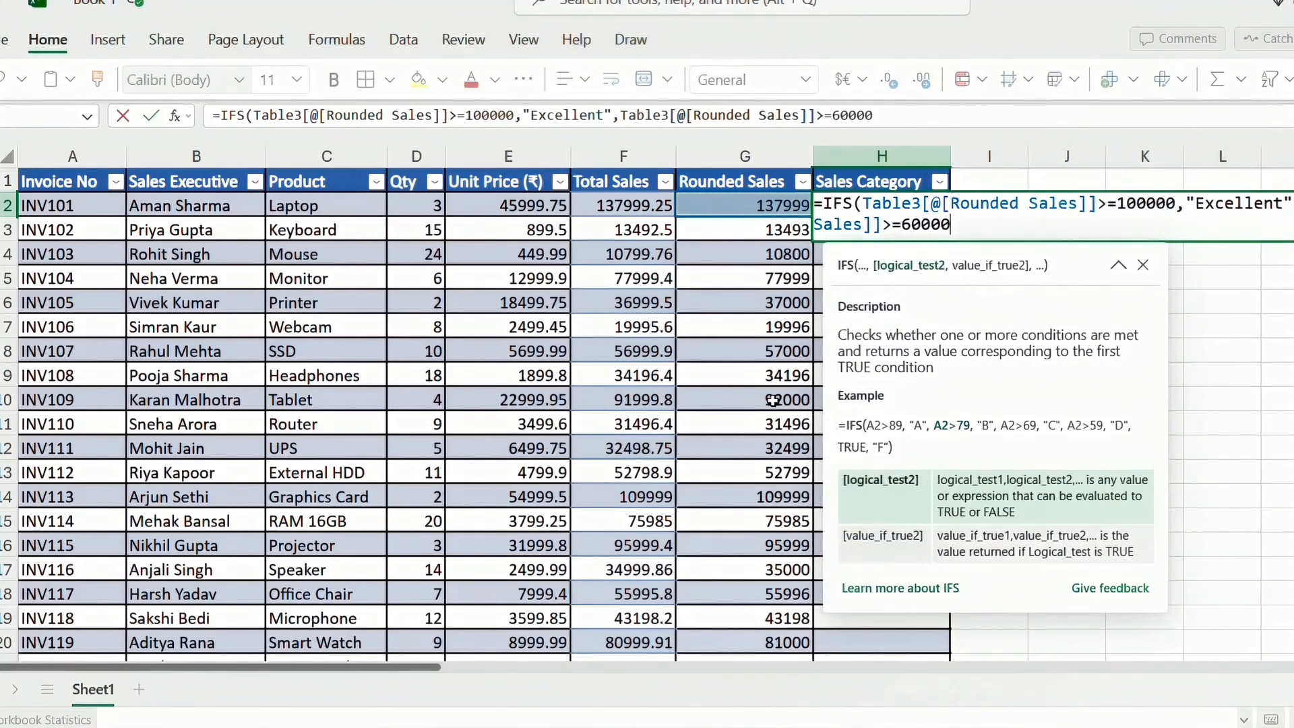
type(",\"")
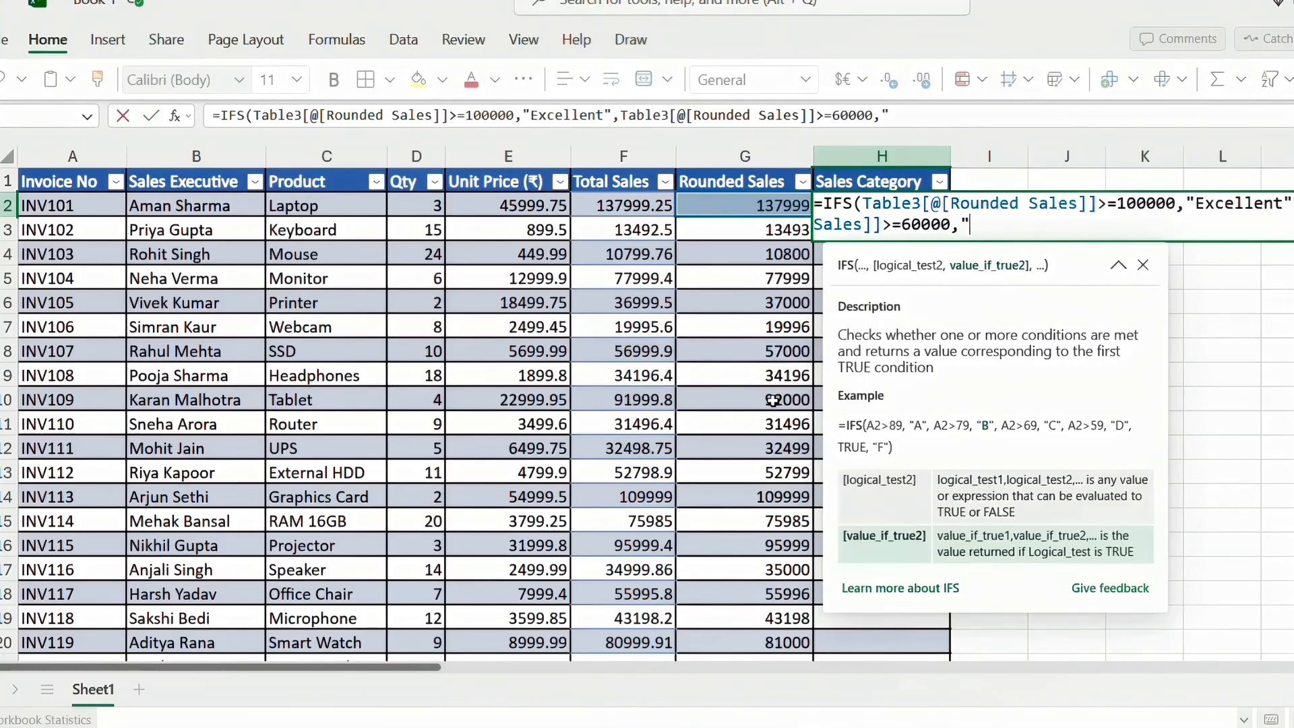
type("Very Good\",")
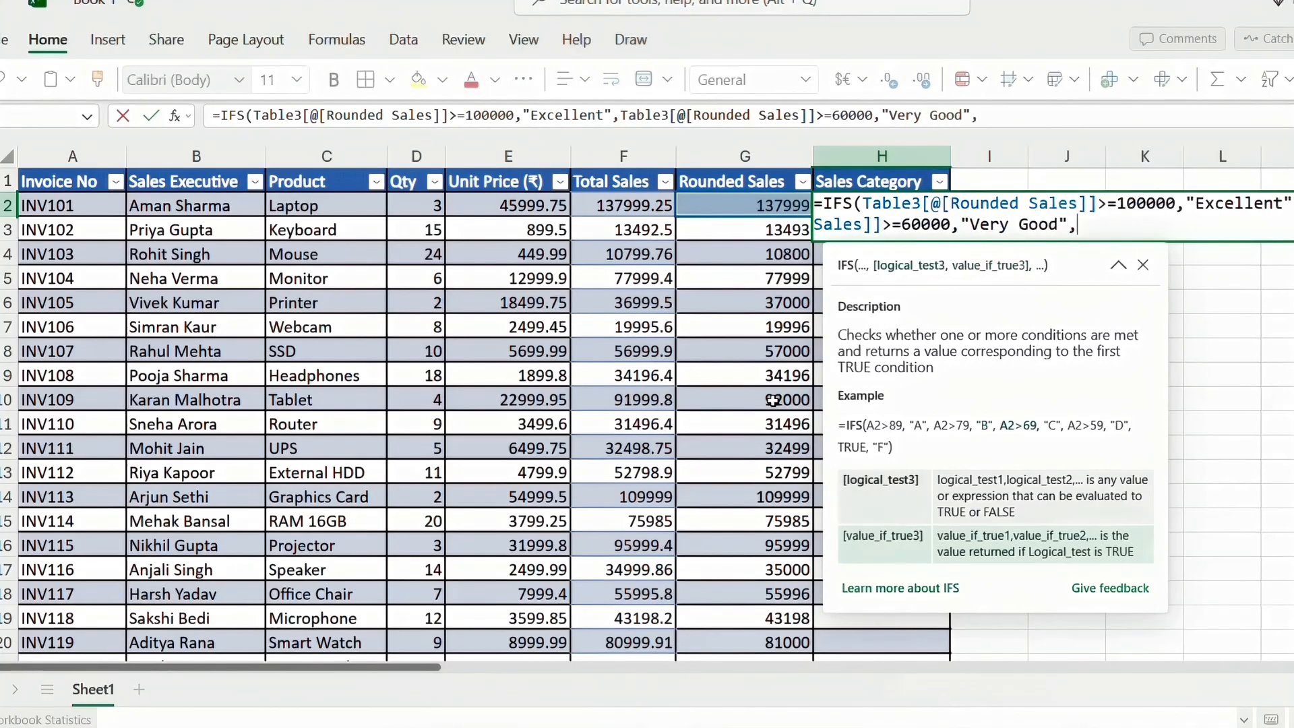
key("Left")
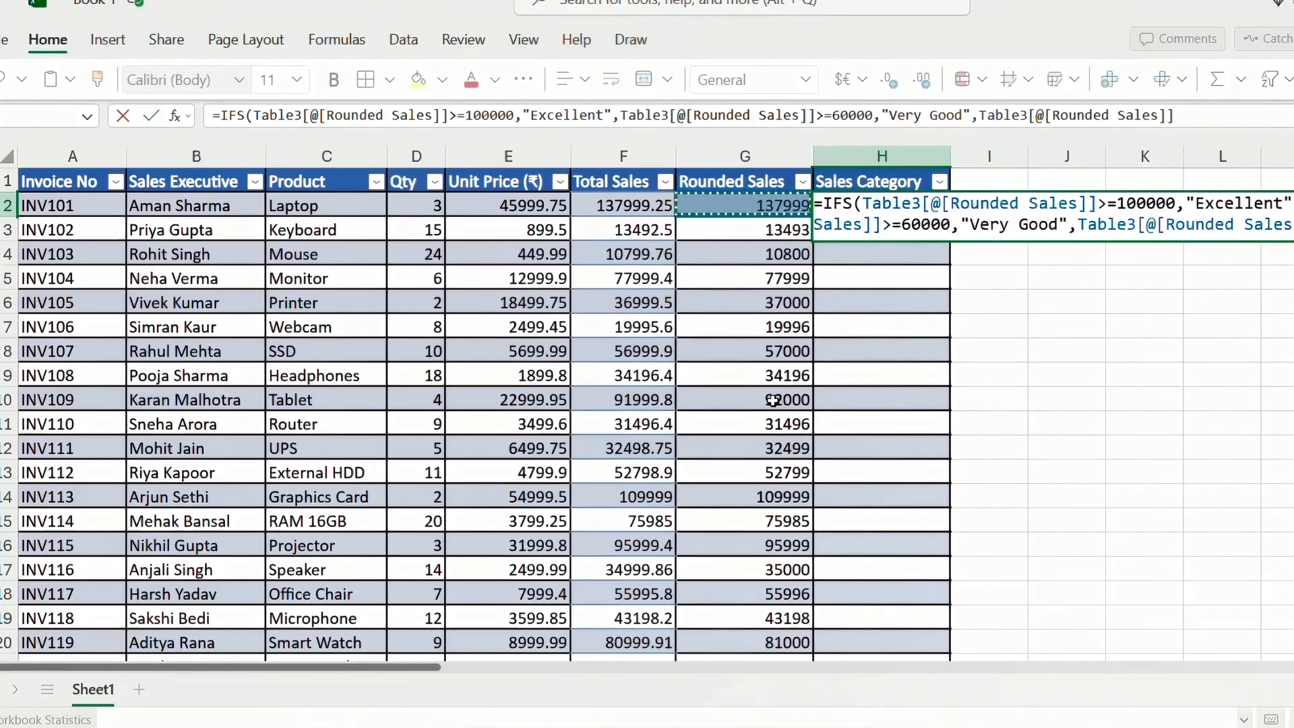
type(">=30000")
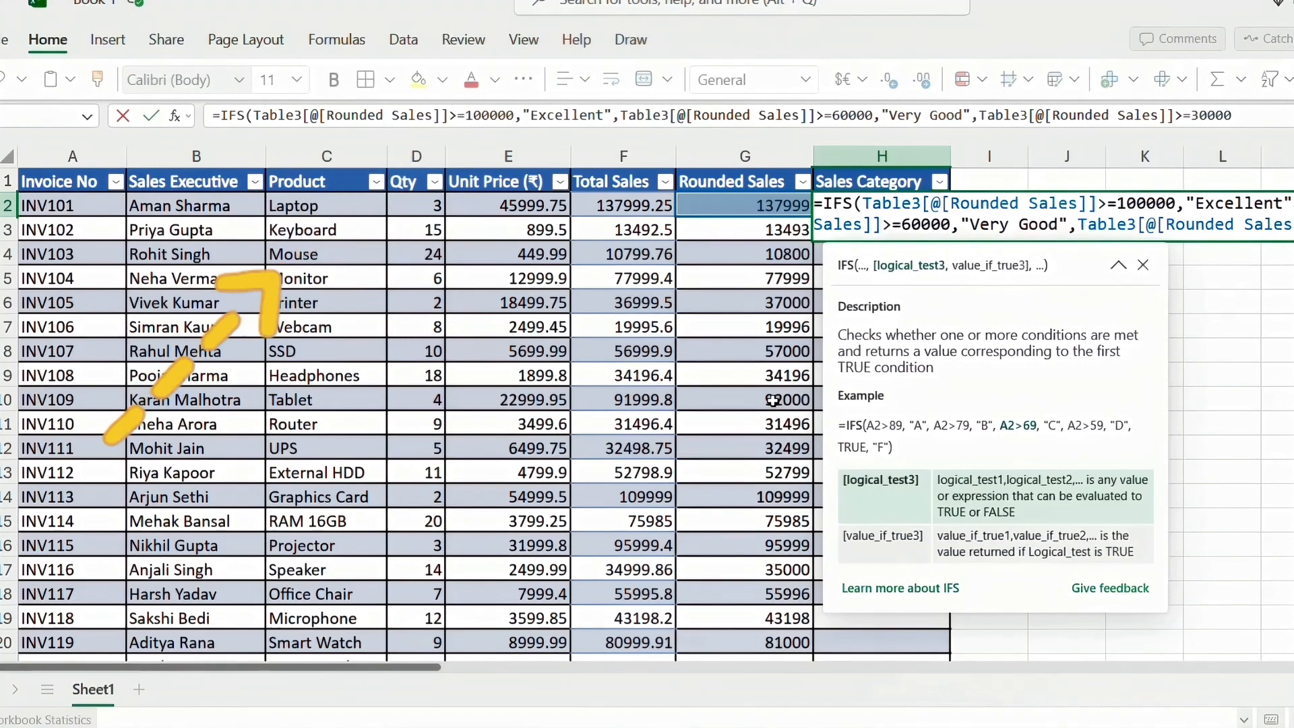
type(",")
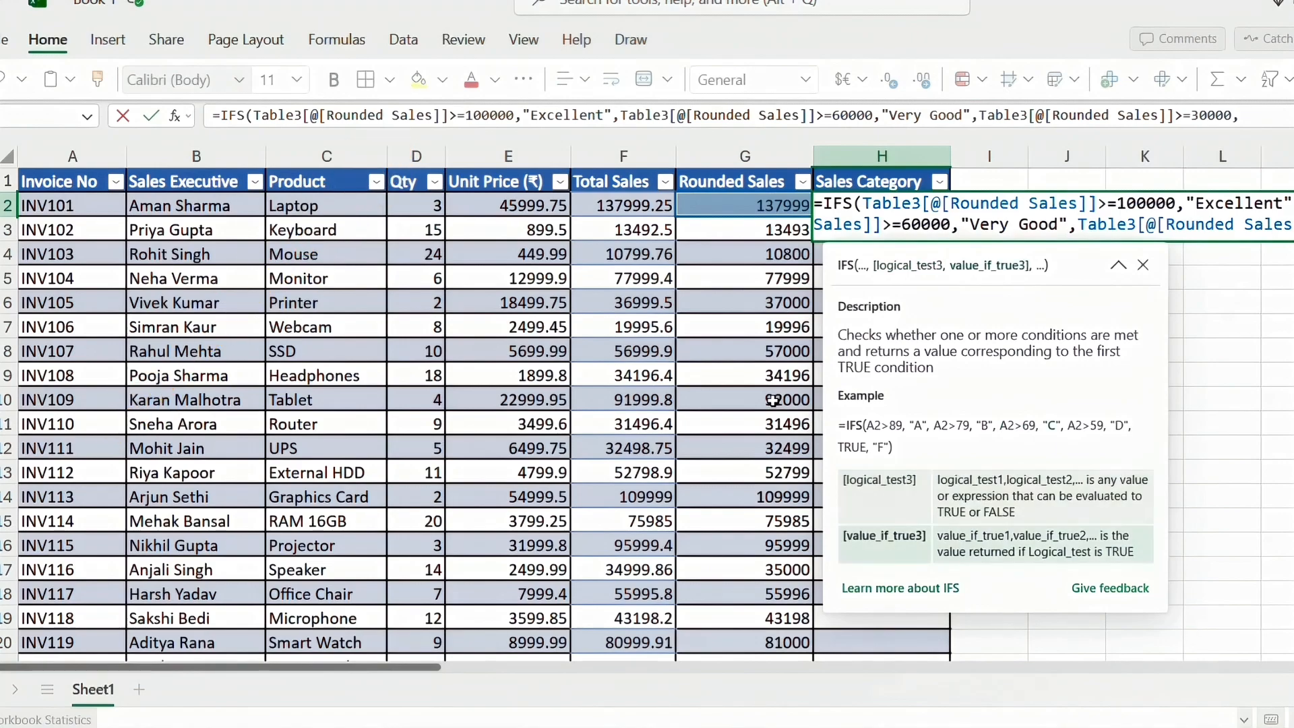
type("\"good\",")
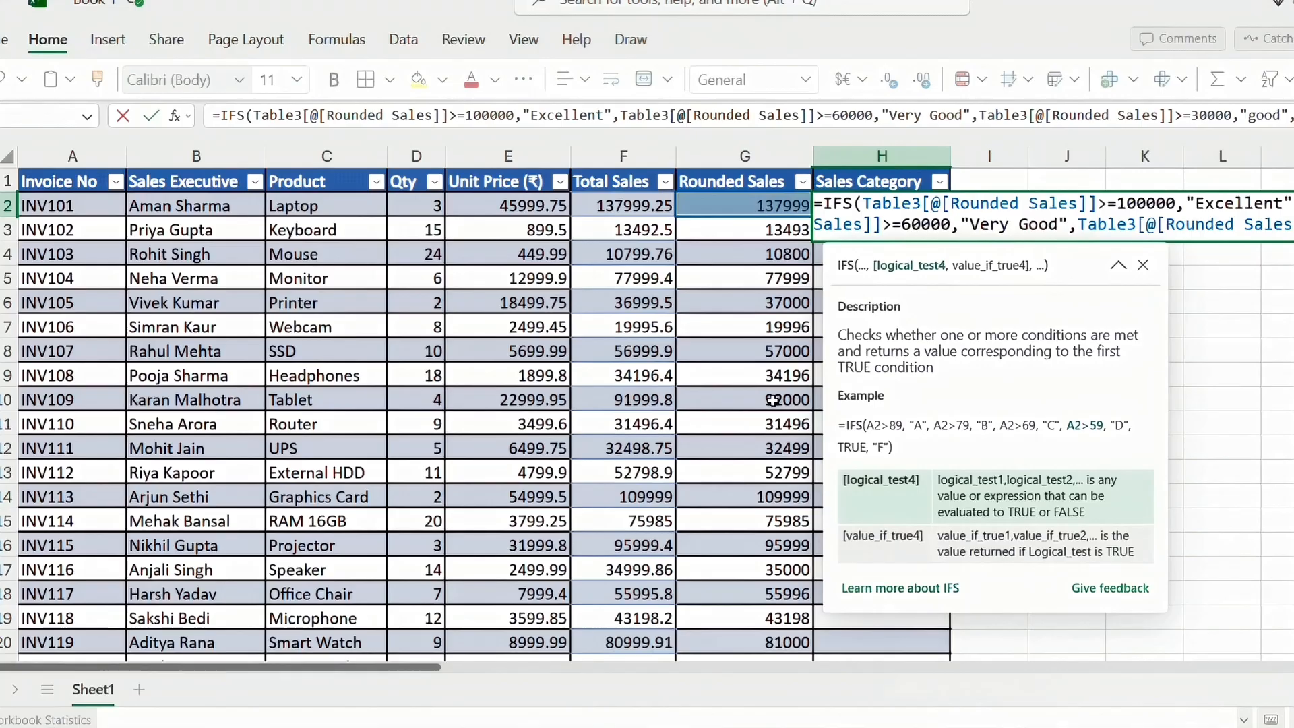
Complete the IFS formula with a TRUE fallback returning "average" and enter it in the Sales Category column
type("True,\"")
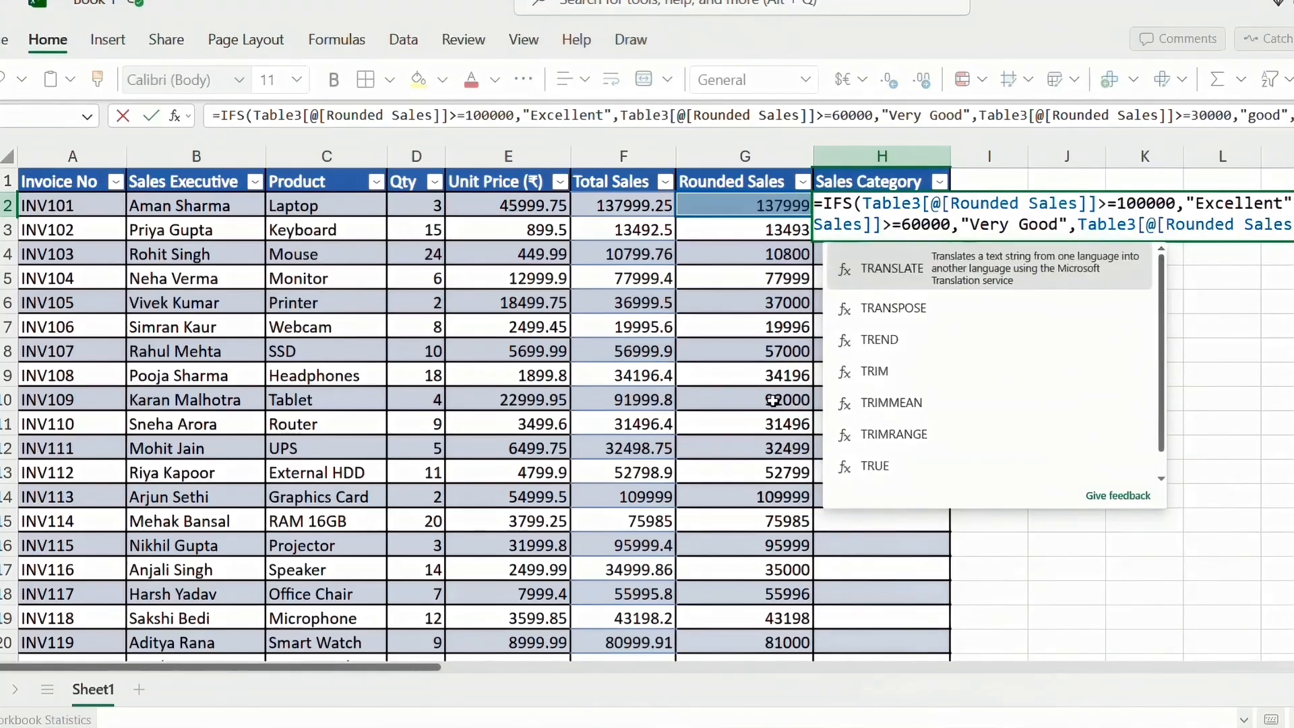
type("ab")
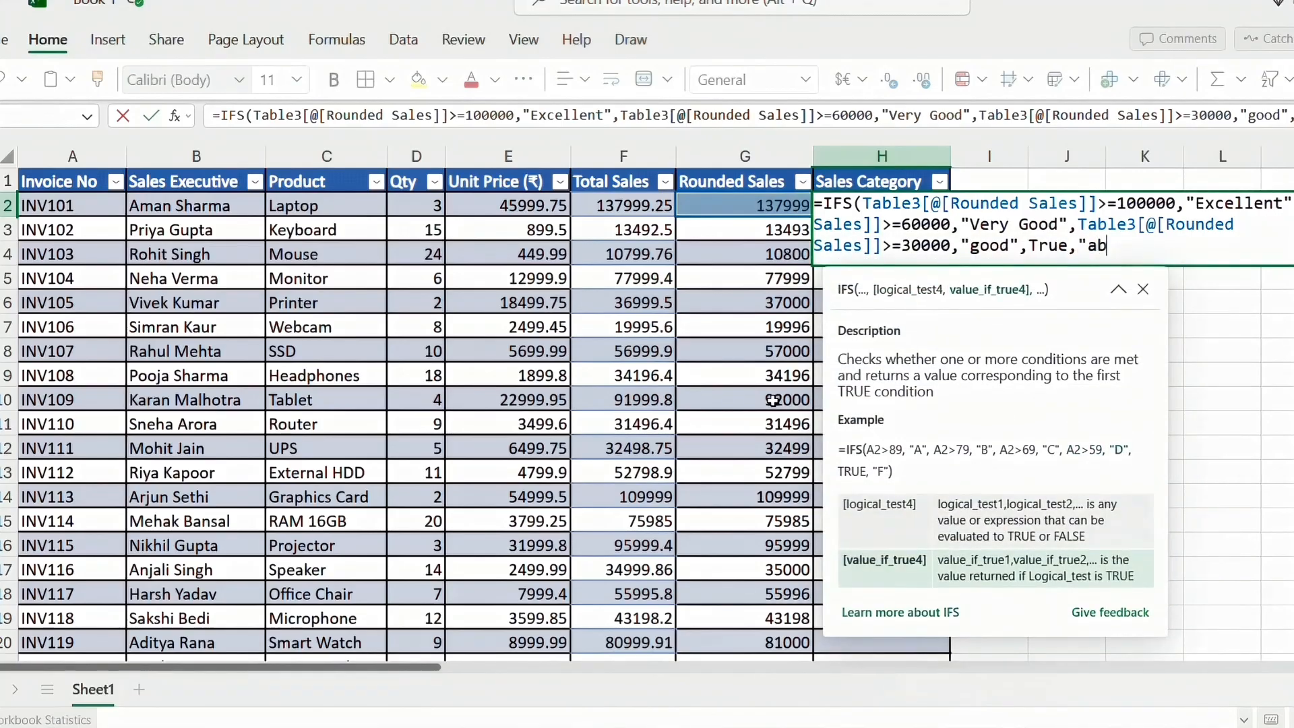
key("BackSpace")
type("verage\")")
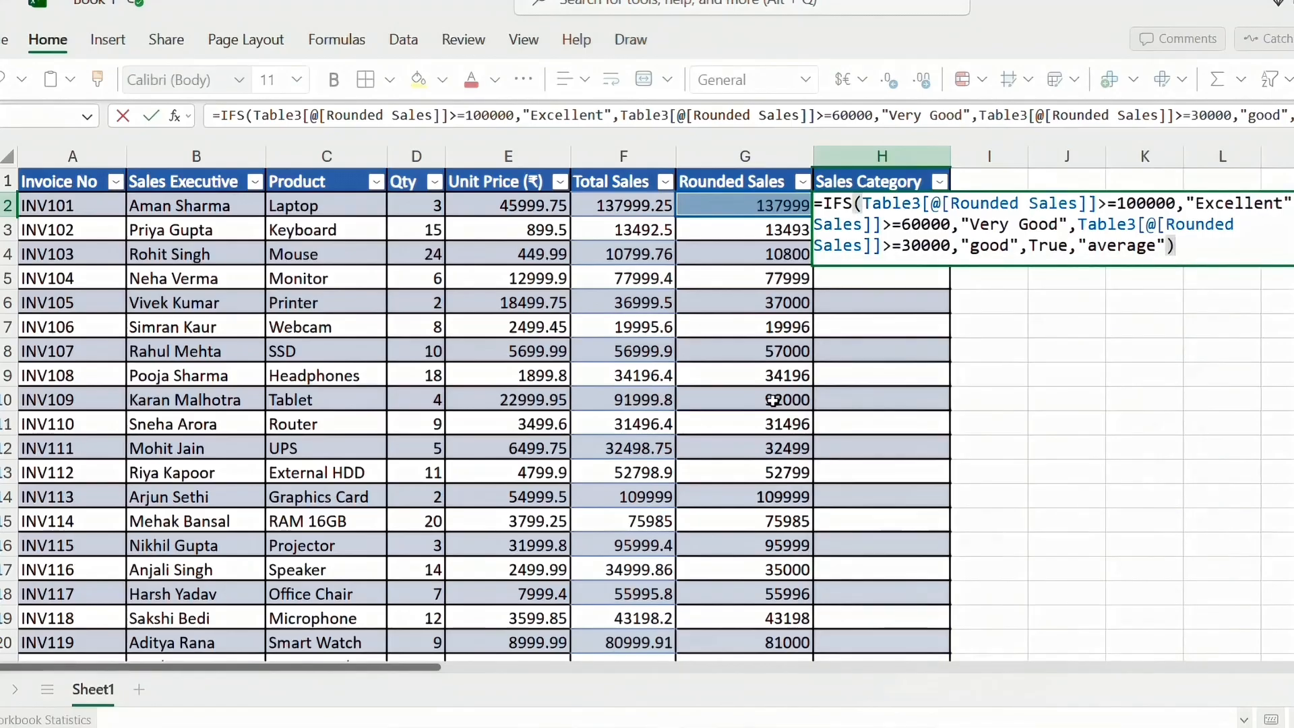
key("Return")
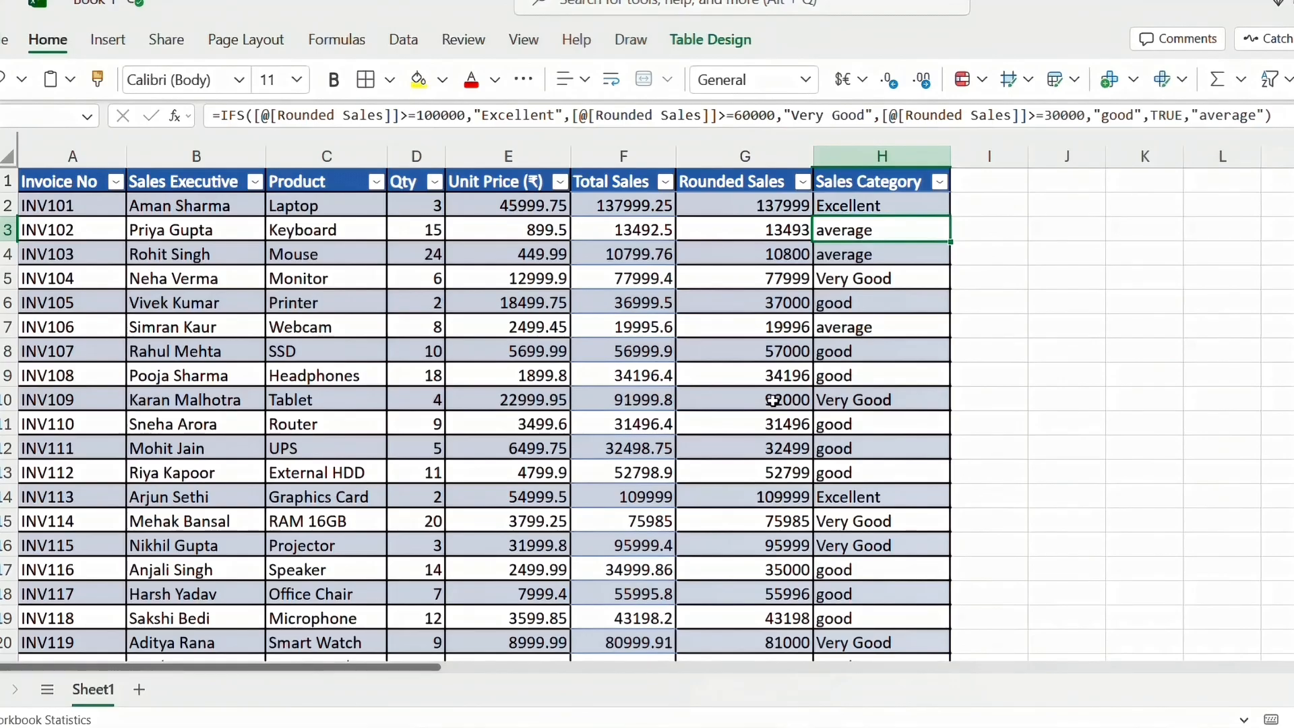
Filter the Sales Category column to show only the Excellent rows
left_click(940, 183)
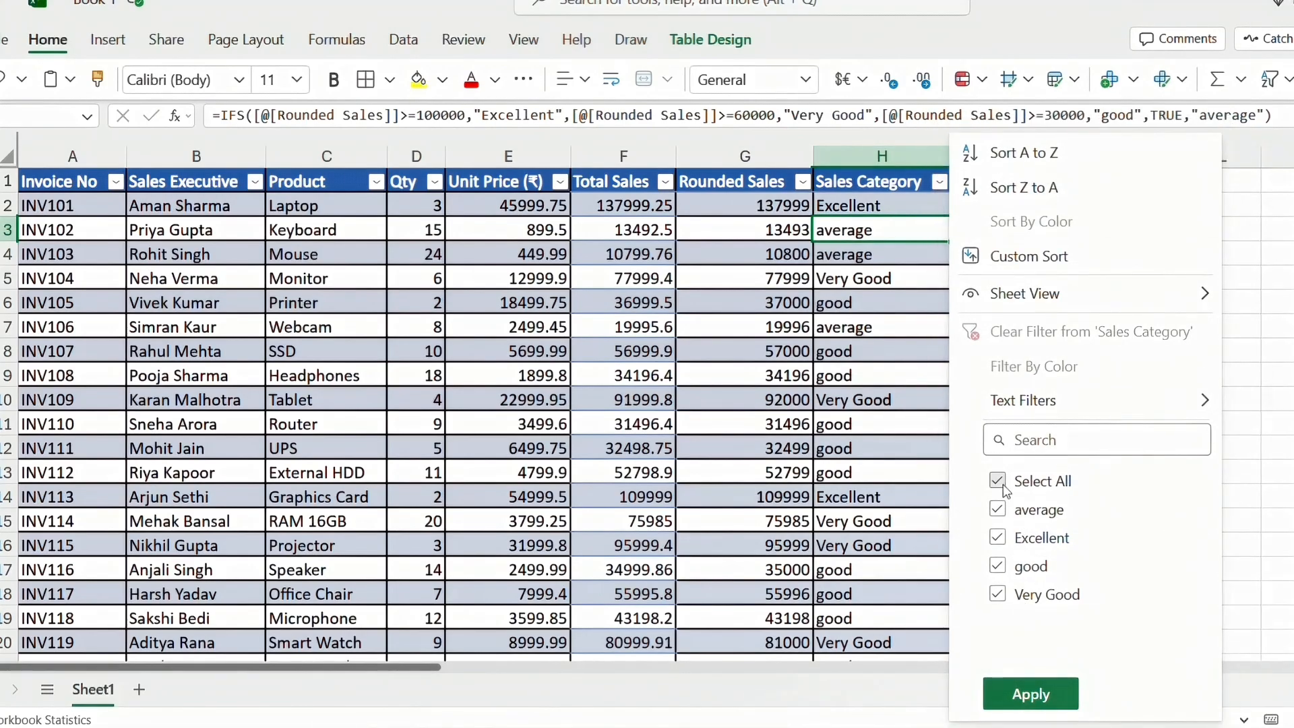
left_click(998, 481)
left_click(998, 538)
left_click(1018, 695)
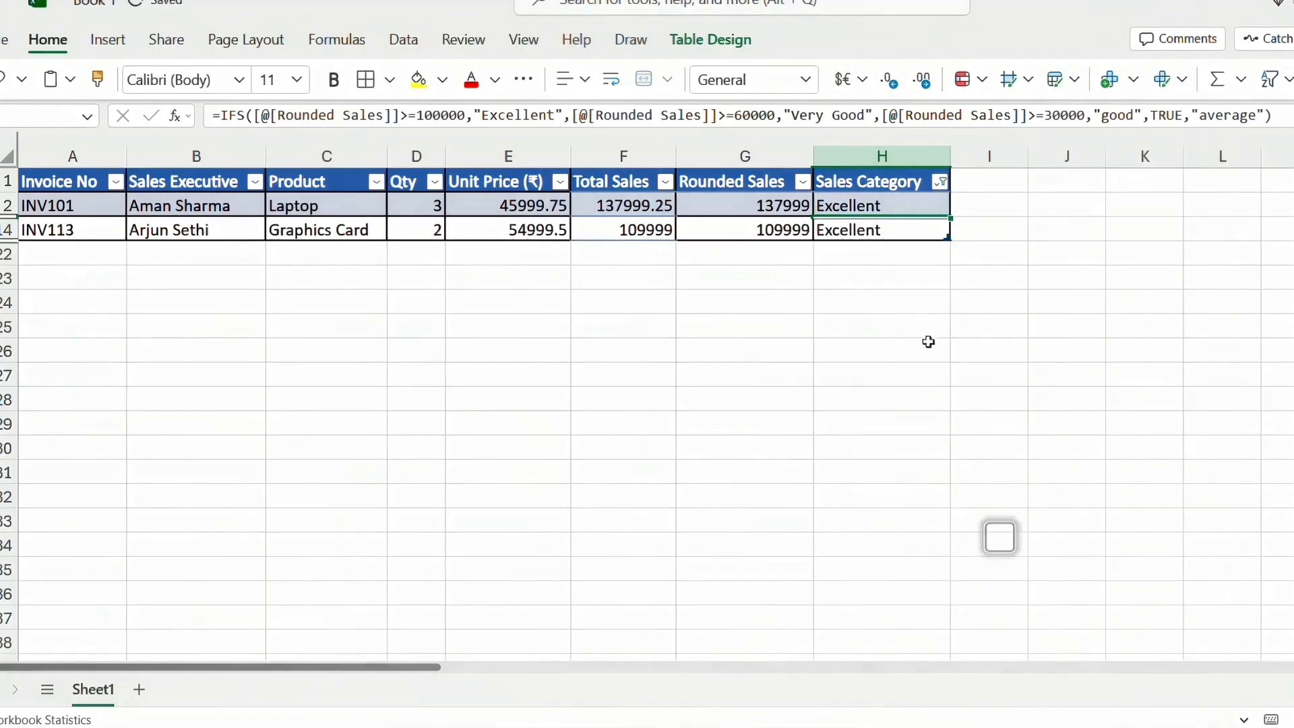
Reselect all values in the Sales Category filter so every row is shown again
left_click(939, 183)
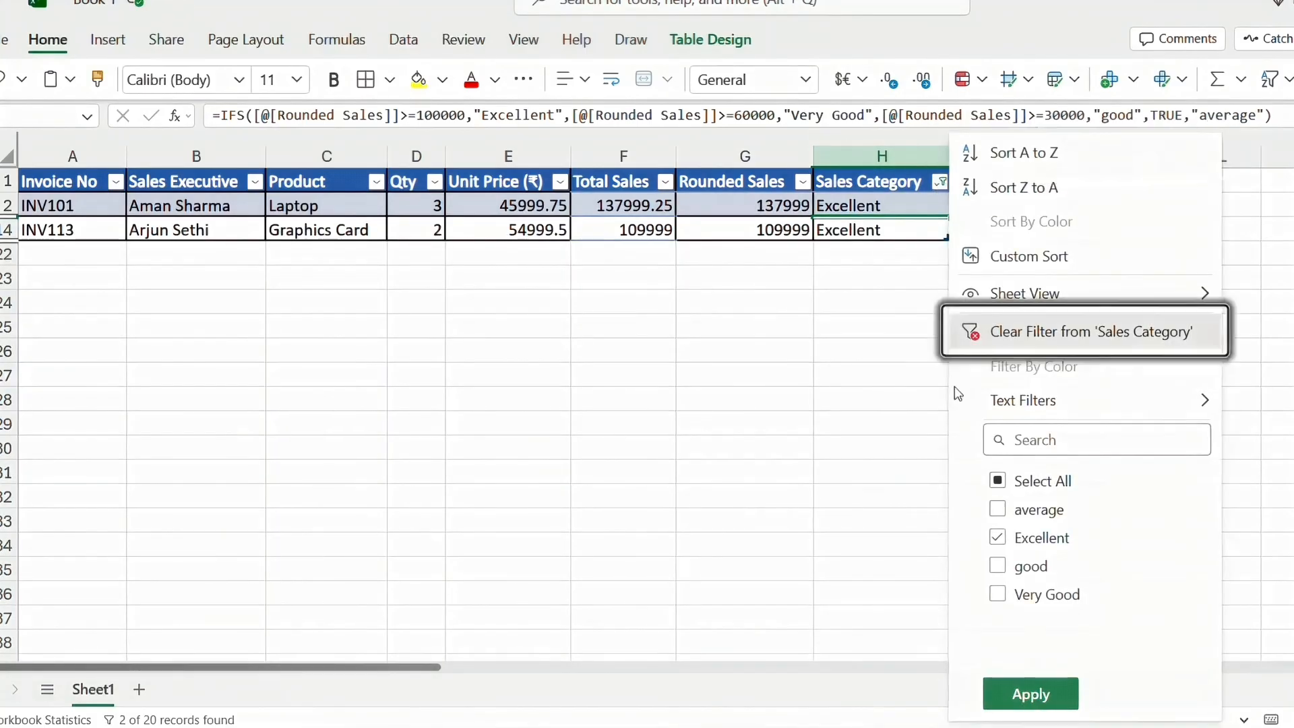
left_click(997, 480)
left_click(1028, 694)
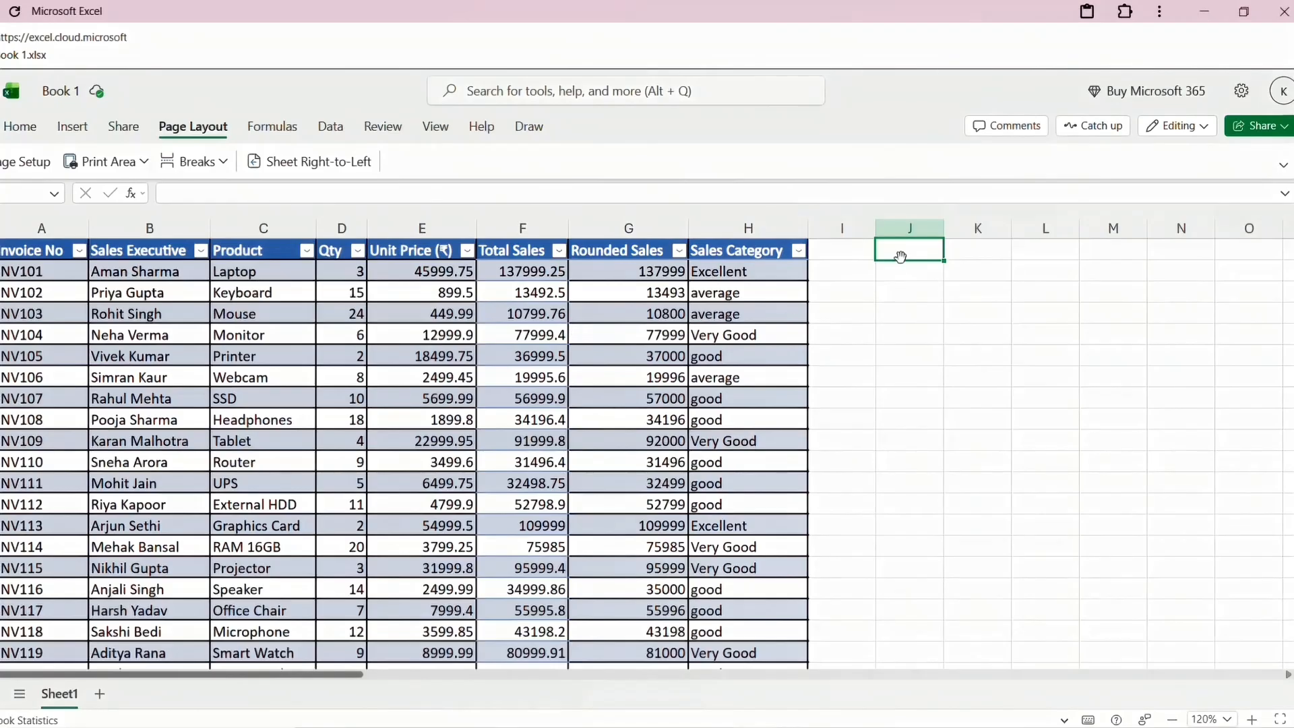
Label cell J1 "Highest" and enter =LARGE(Table3[Rounded Sales],1) in K1
type("Highest")
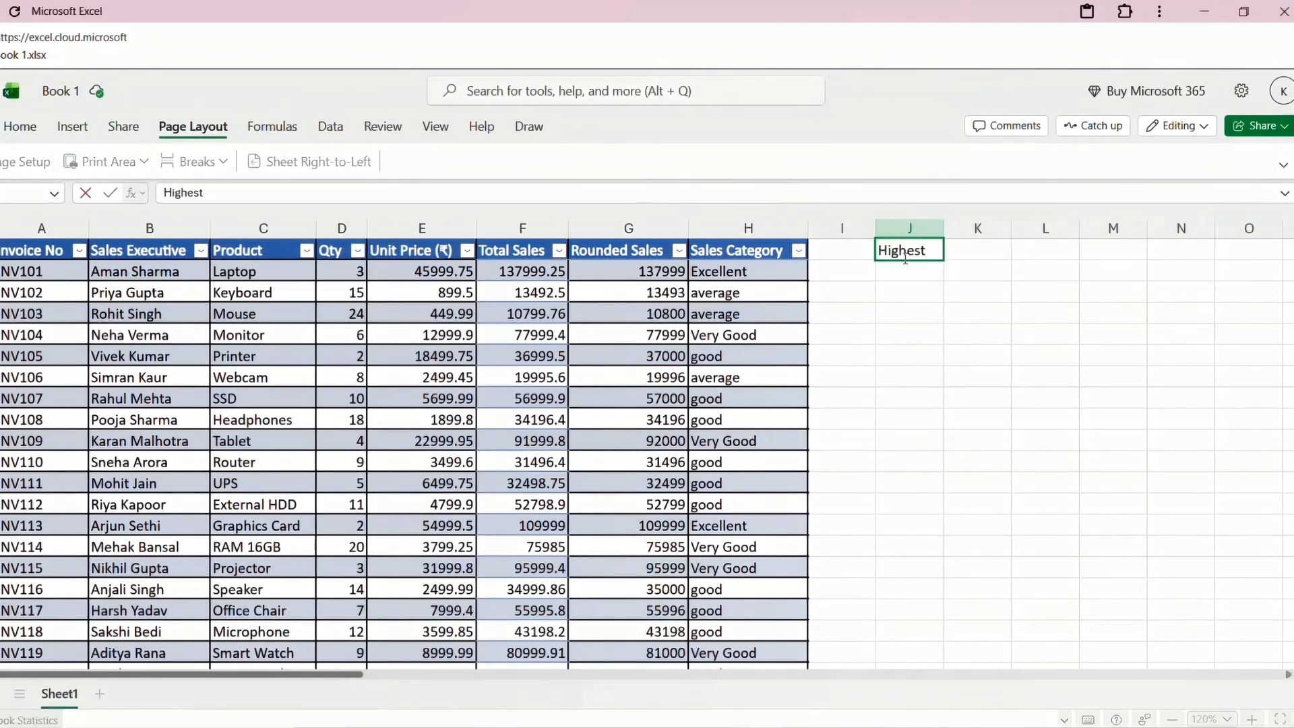
key("Tab")
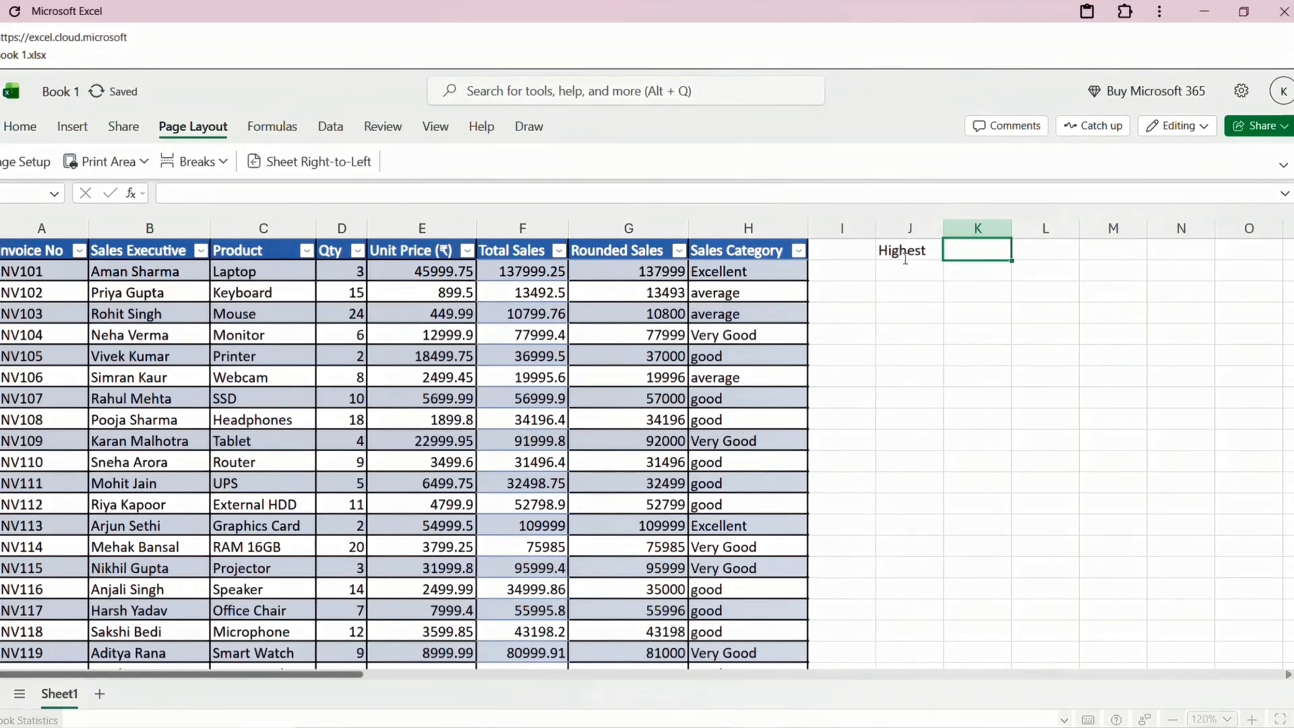
type("=1")
type("arge")
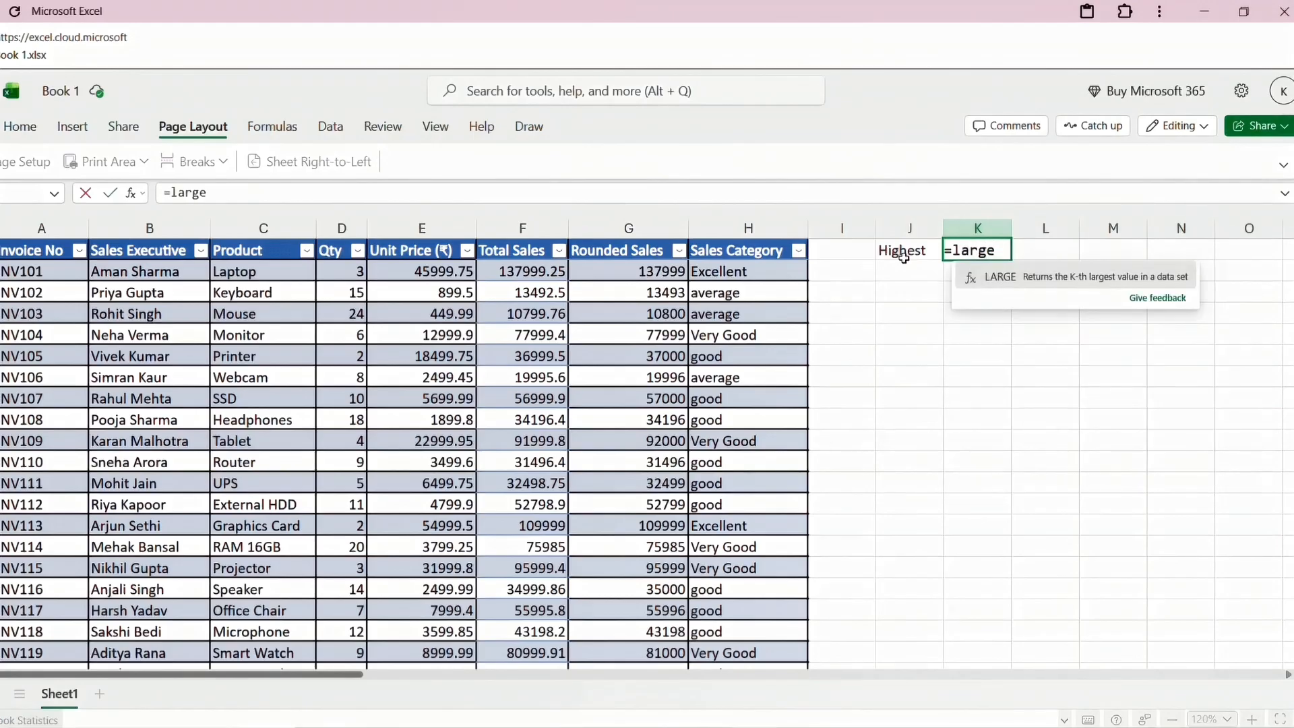
key("Tab")
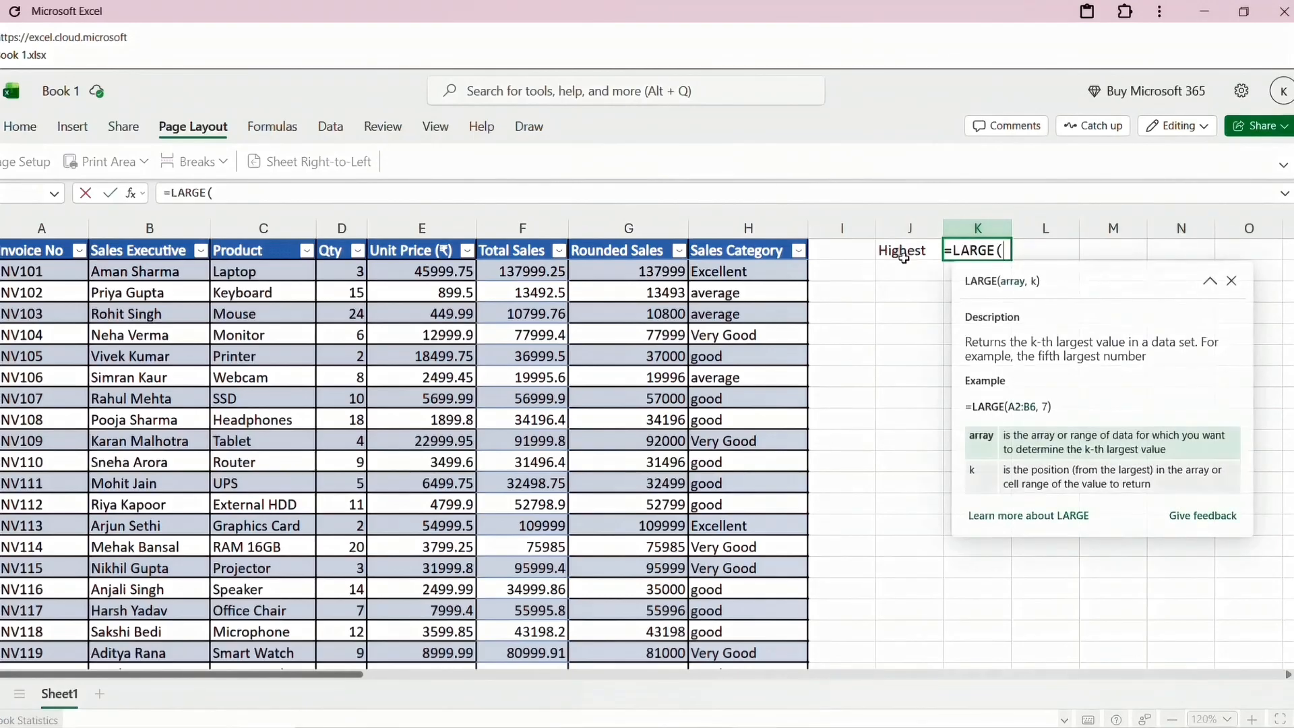
key("Left")
key("Left")
key("Left")
key("Left")
key("Down")
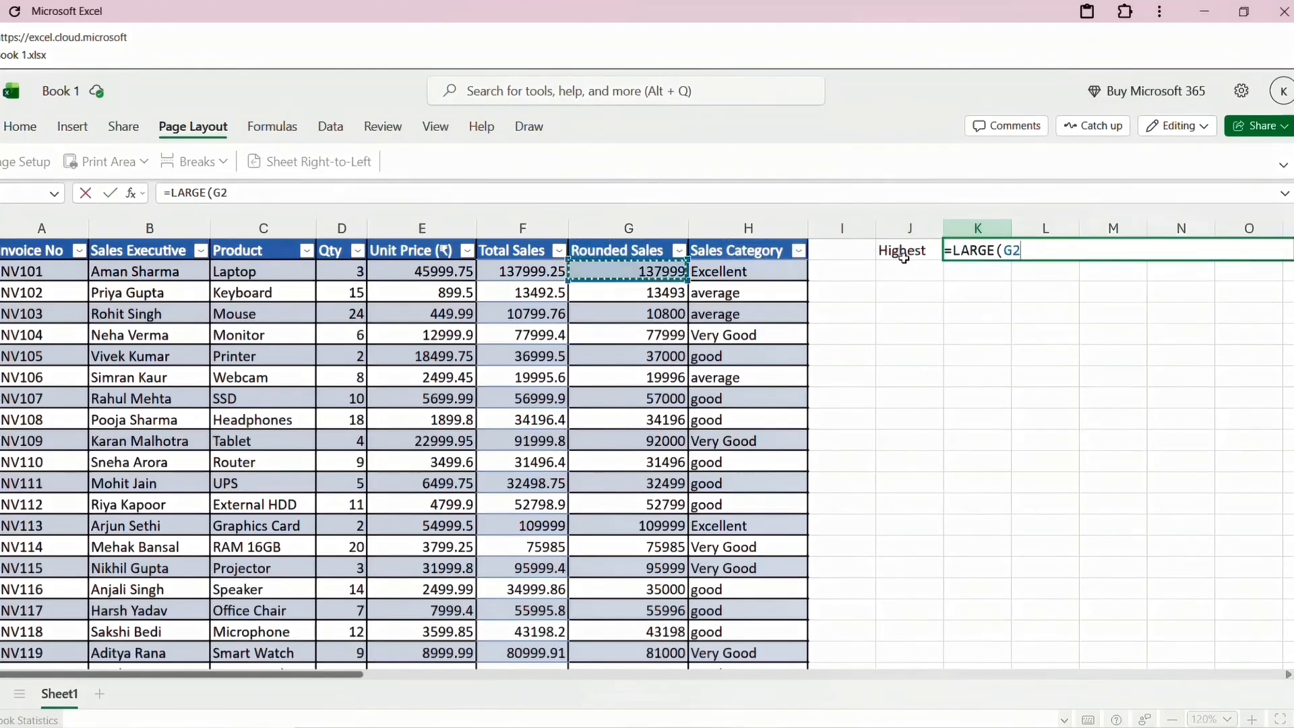
key("ctrl+shift+Down")
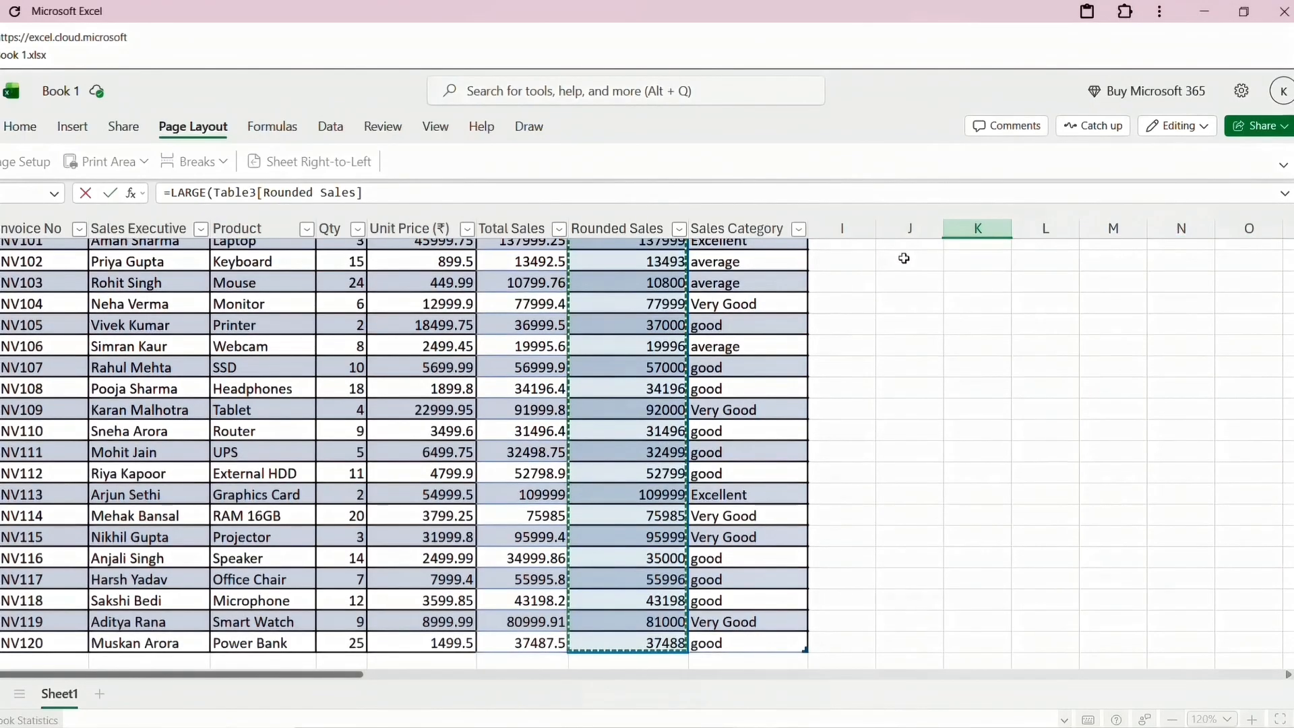
type(",")
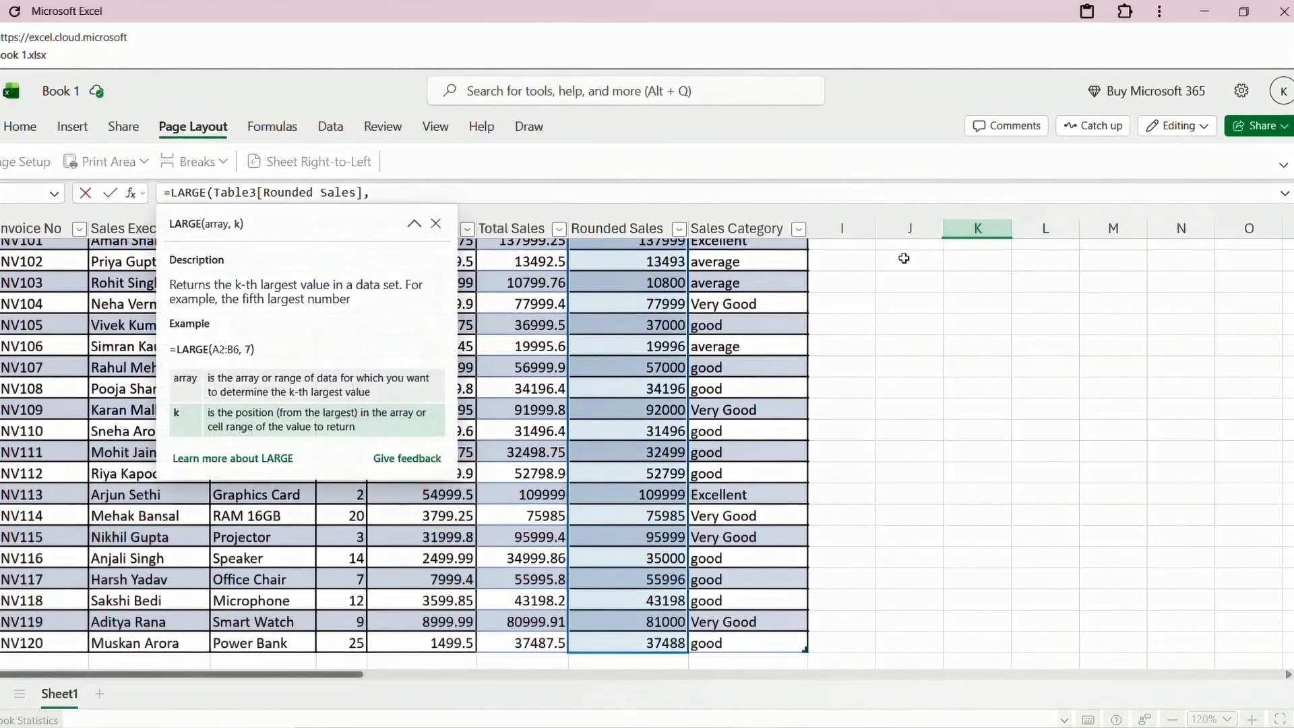
type("1")
key("ctrl+Return")
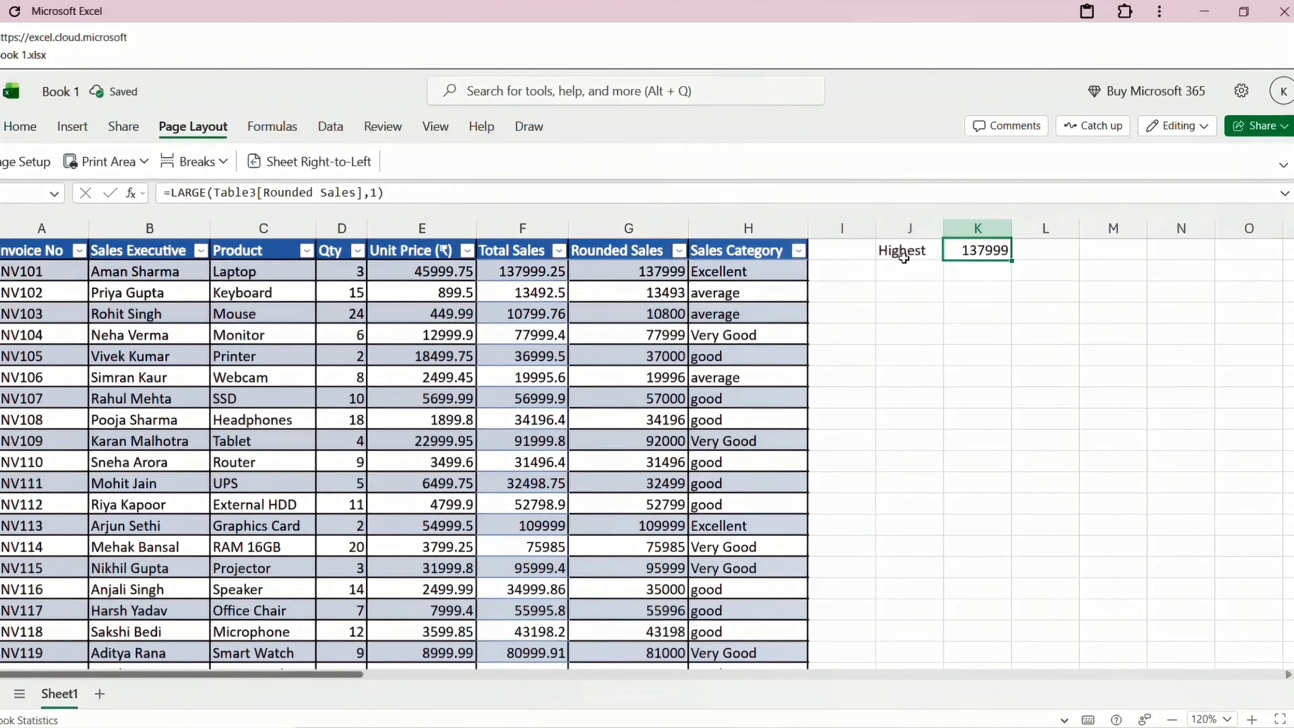
Enter the label "max" in cell J2, below Highest
key("Right")
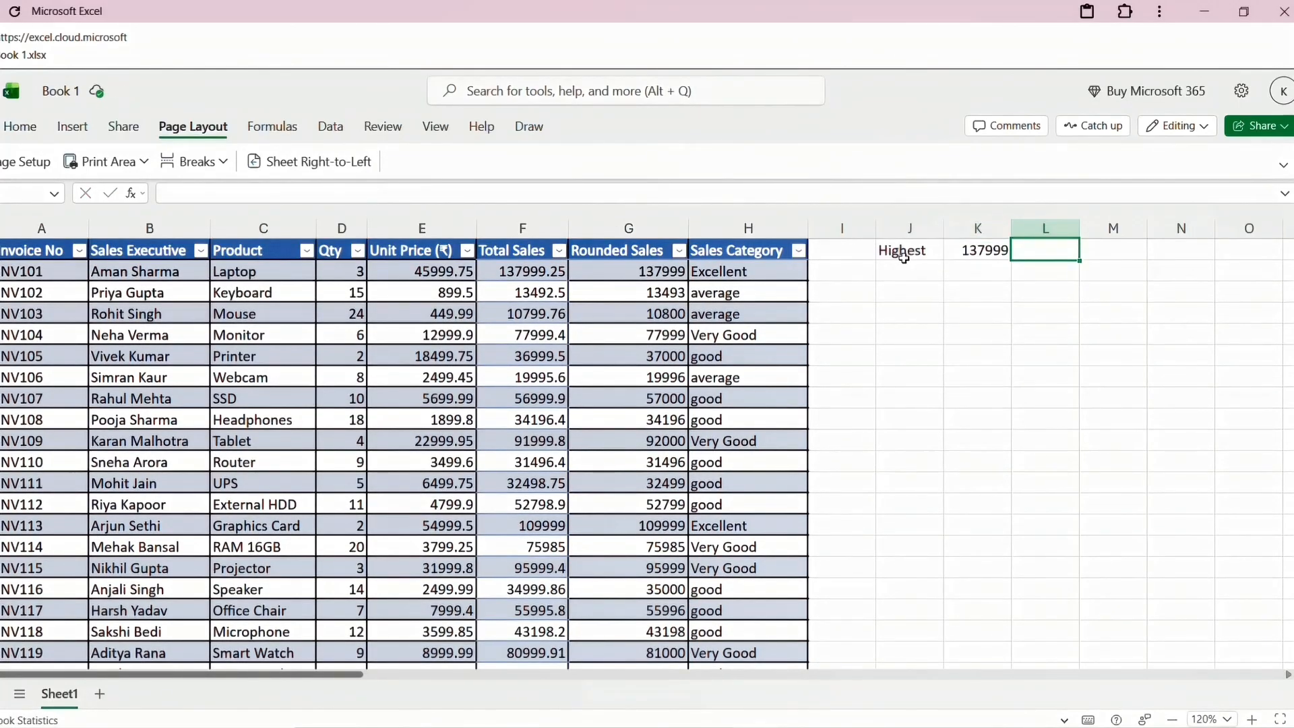
key("Down")
key("Left")
key("Left")
type("max")
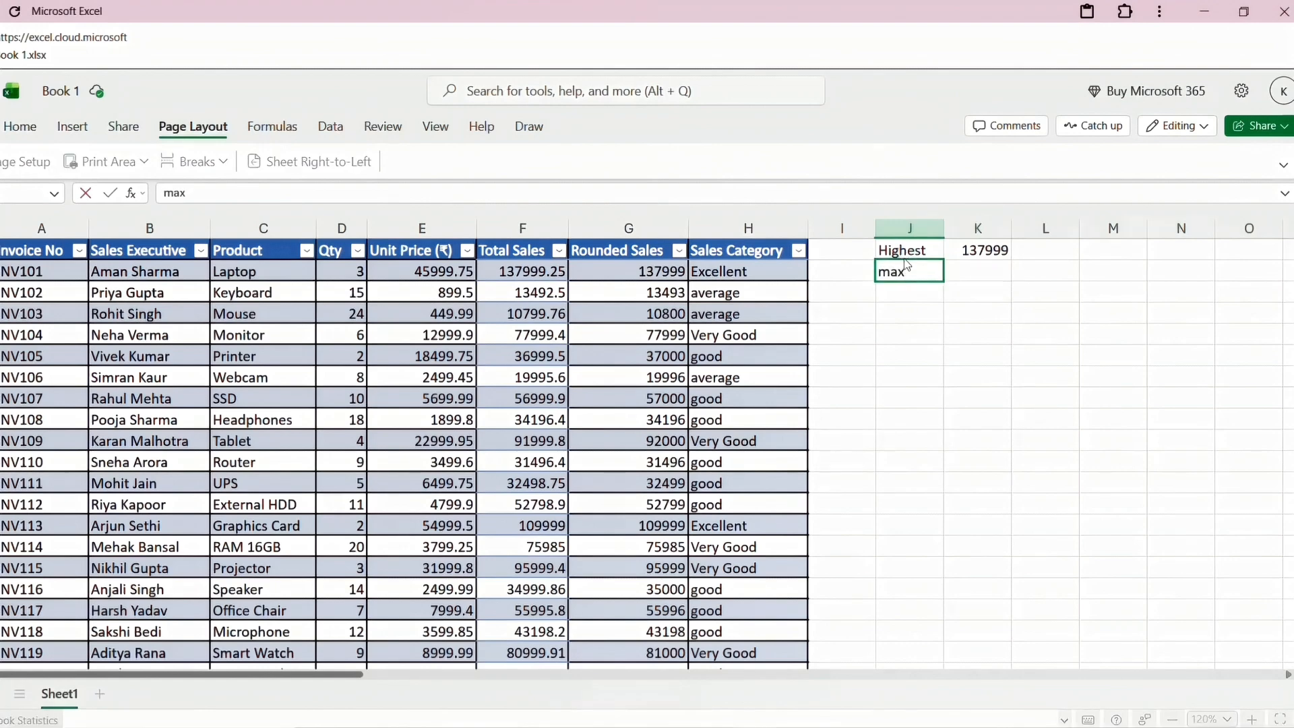
Calculate the maximum of the whole Rounded Sales column in K2 with =MAX(Table3[Rounded Sales])
key("Right")
type("=max")
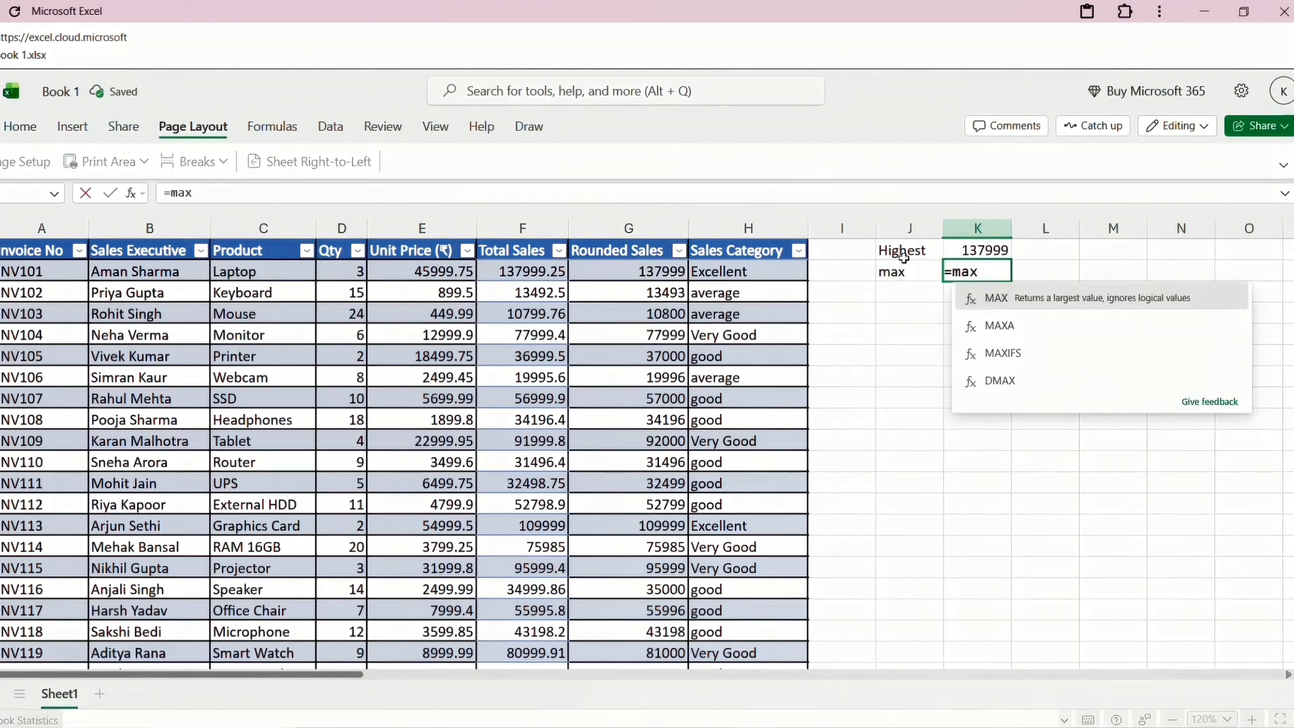
key("Tab")
key("Left")
key("Left")
key("Left")
key("Left")
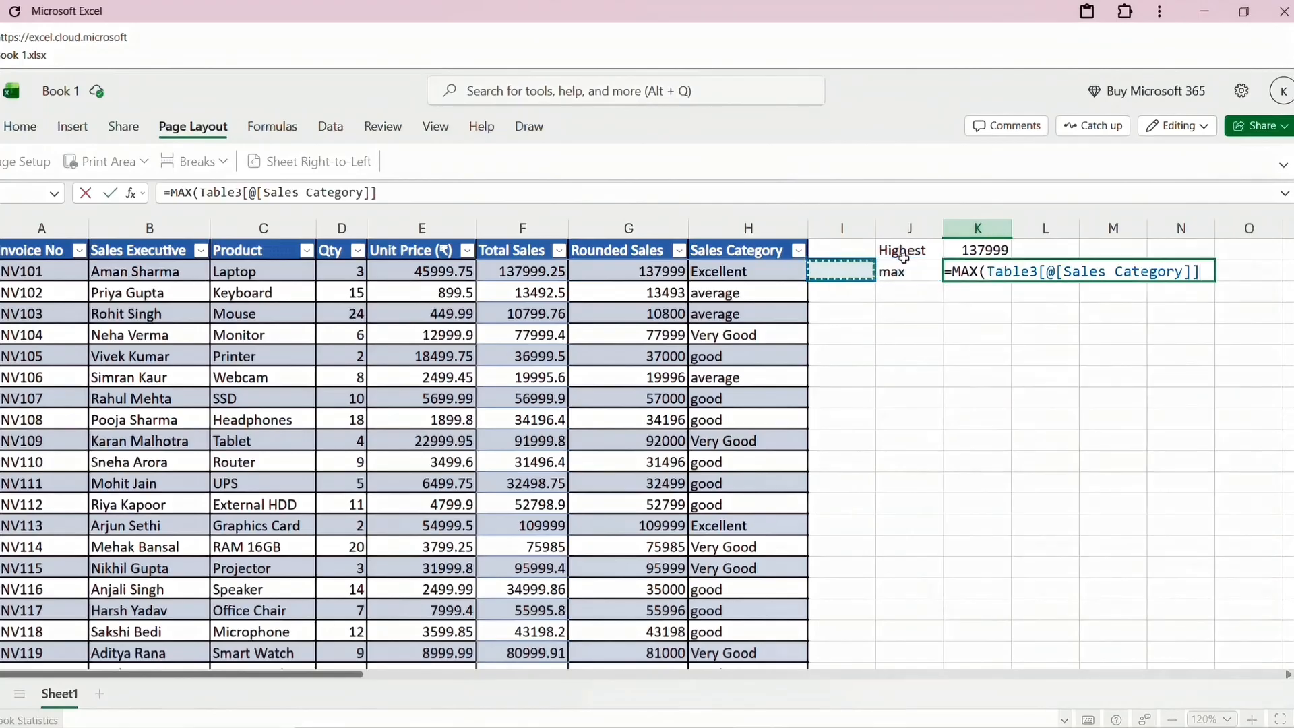
key("ctrl+shift+Down")
key("ctrl+Return")
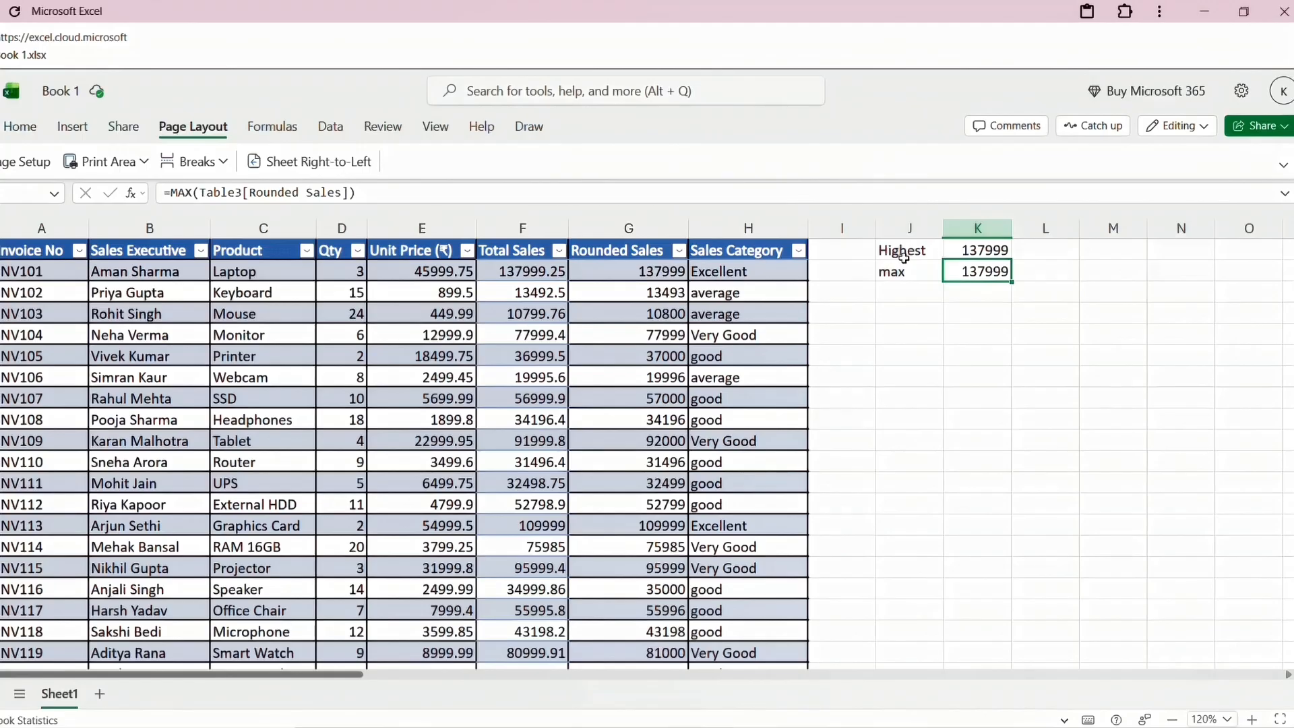
Calculate the second-highest rounded sale in L1 with =LARGE(Table3[Rounded Sales],2)
key("Up")
key("Right")
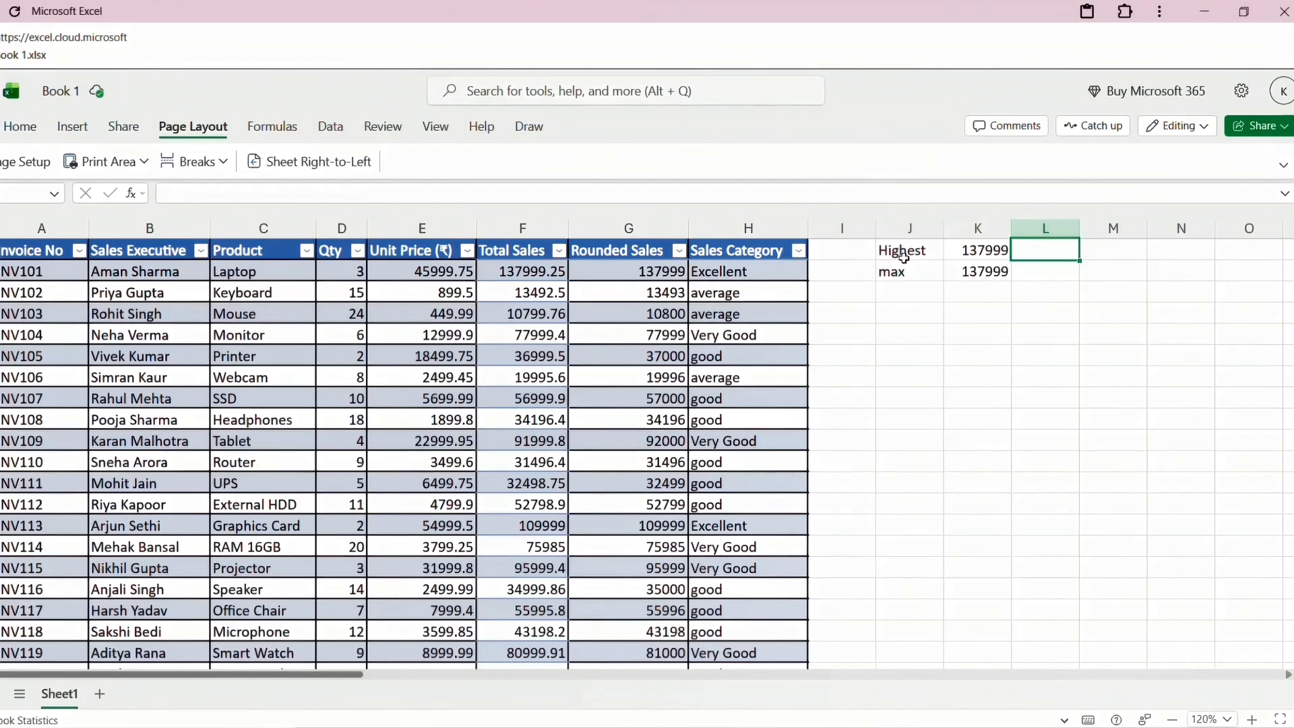
type("=large")
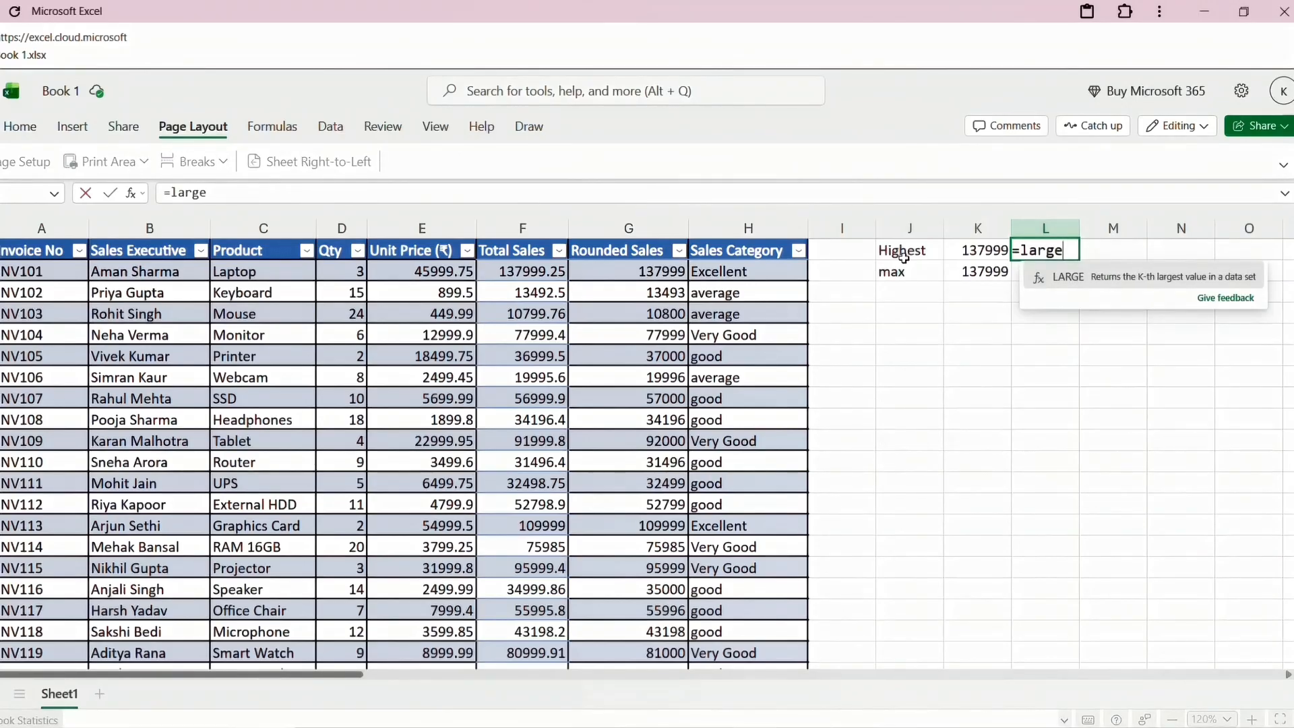
key("Tab")
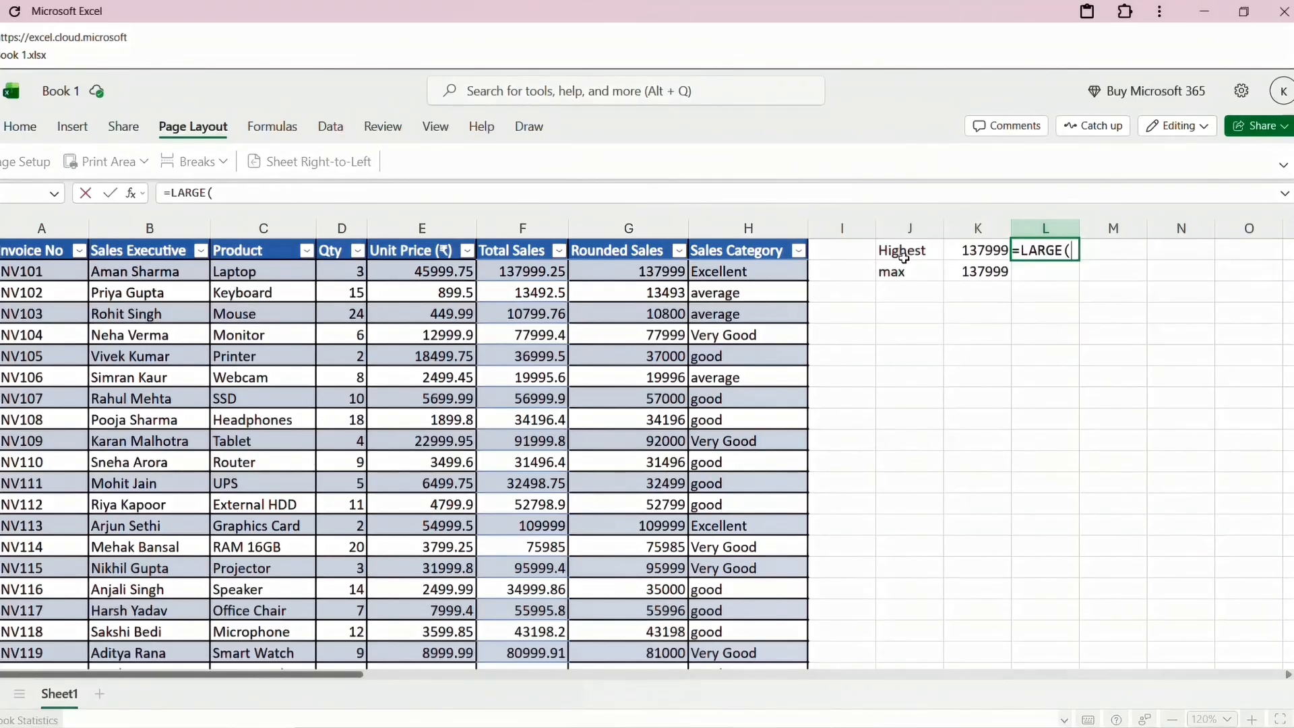
key("Left")
key("Left")
key("Left")
key("Left")
key("Left")
key("Down")
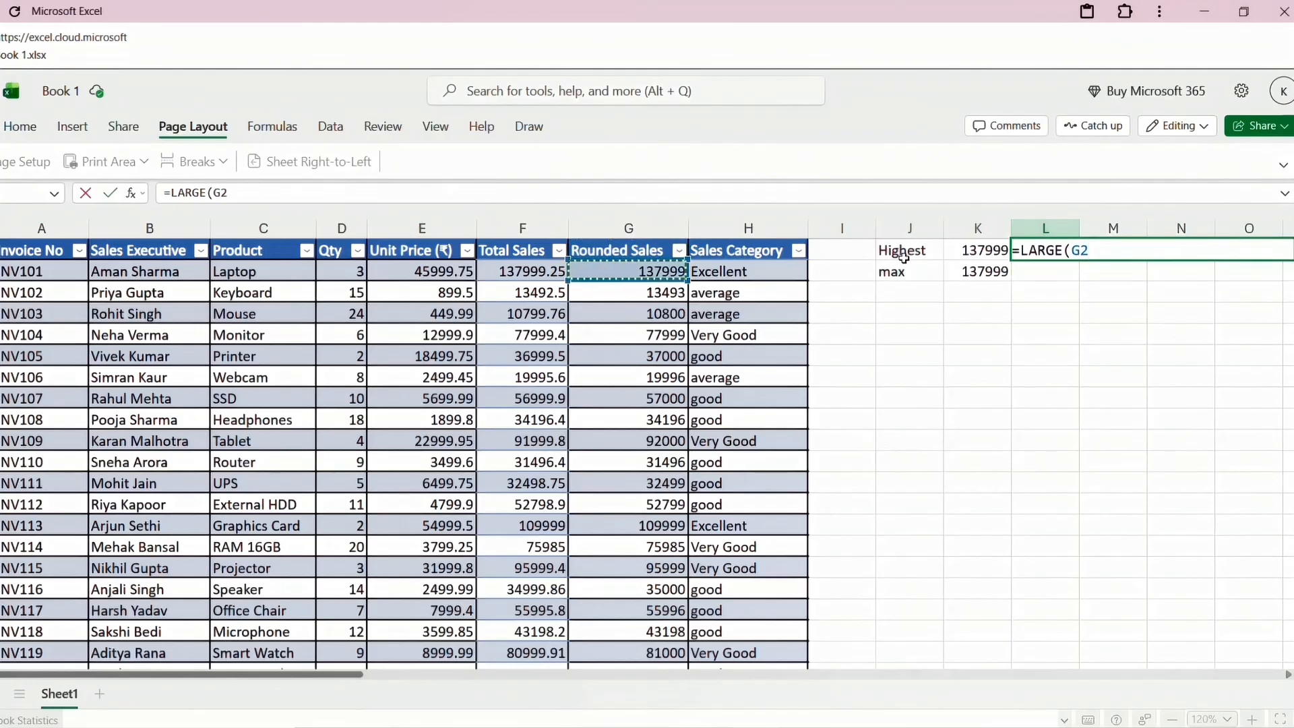
key("ctrl+shift+Down")
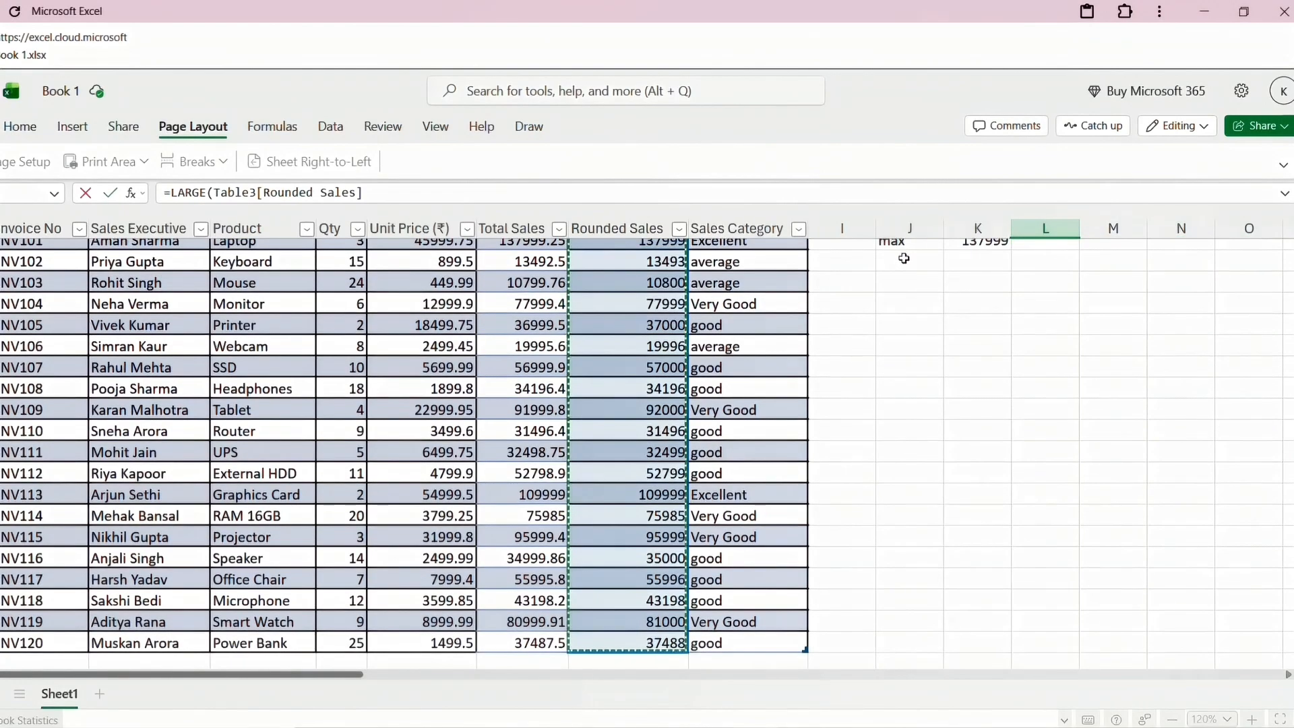
type(",")
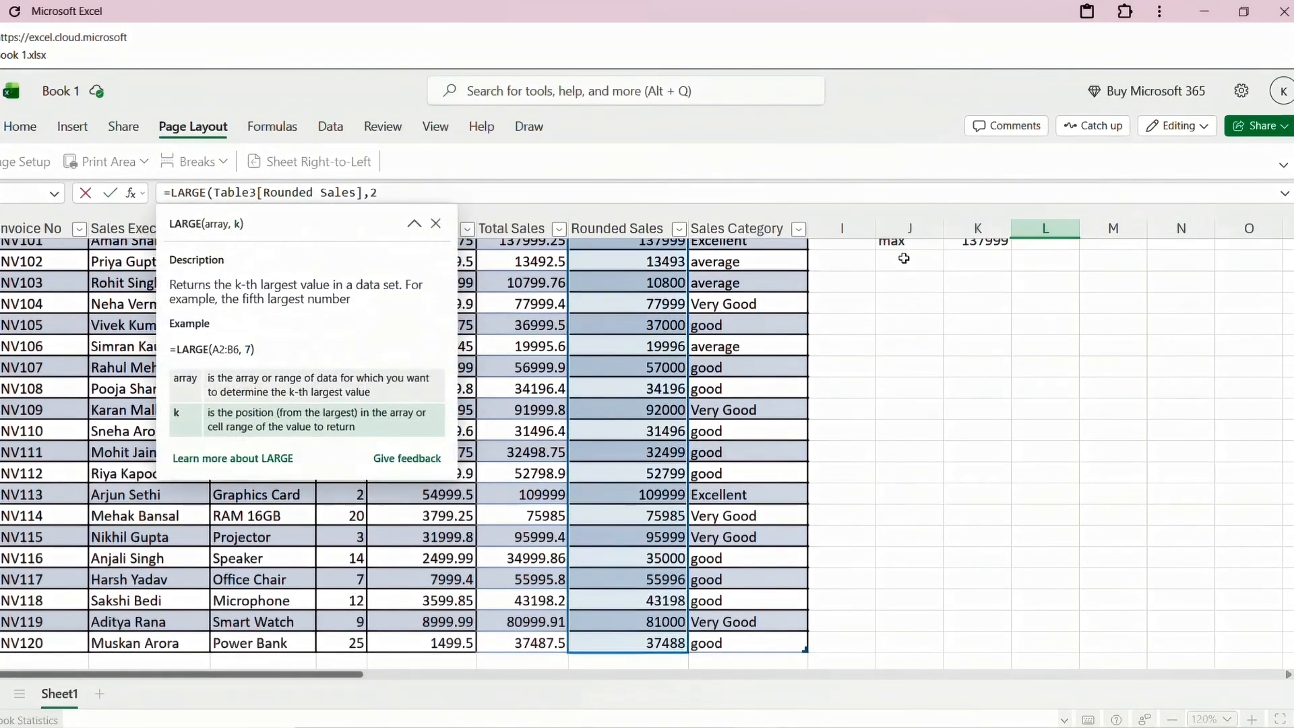
type("2")
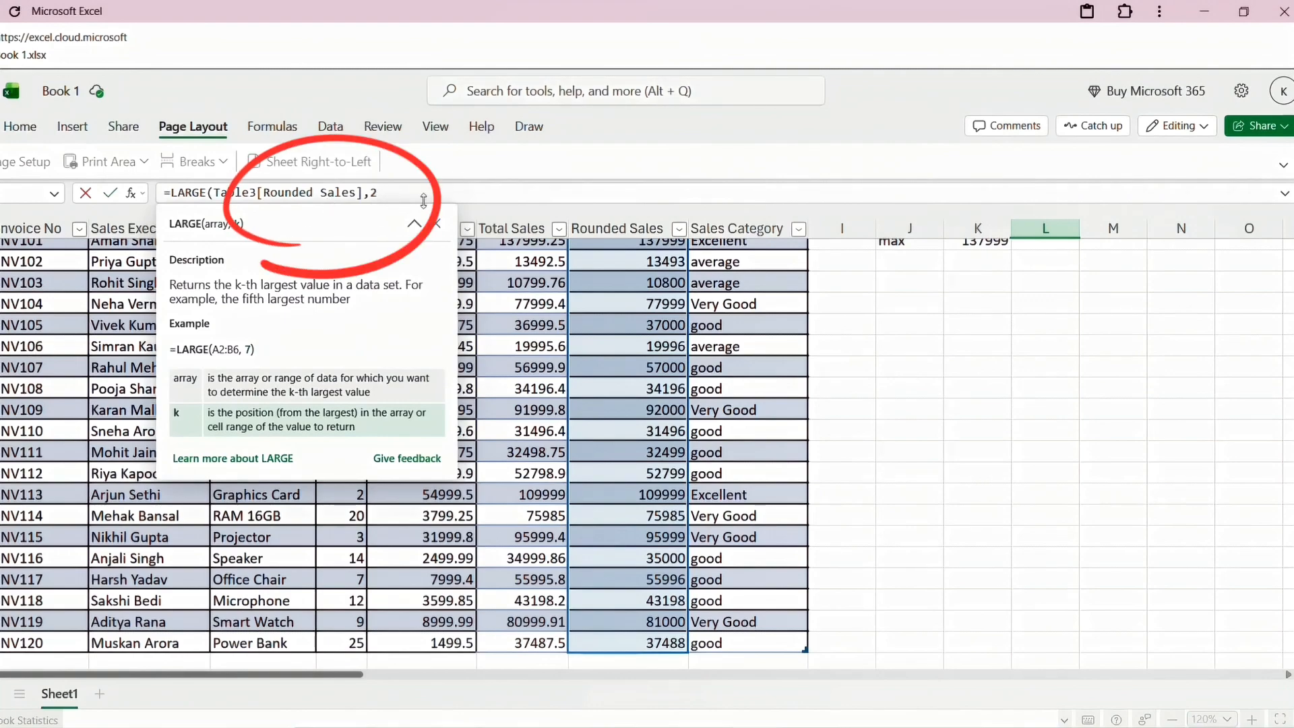
key("ctrl+Return")
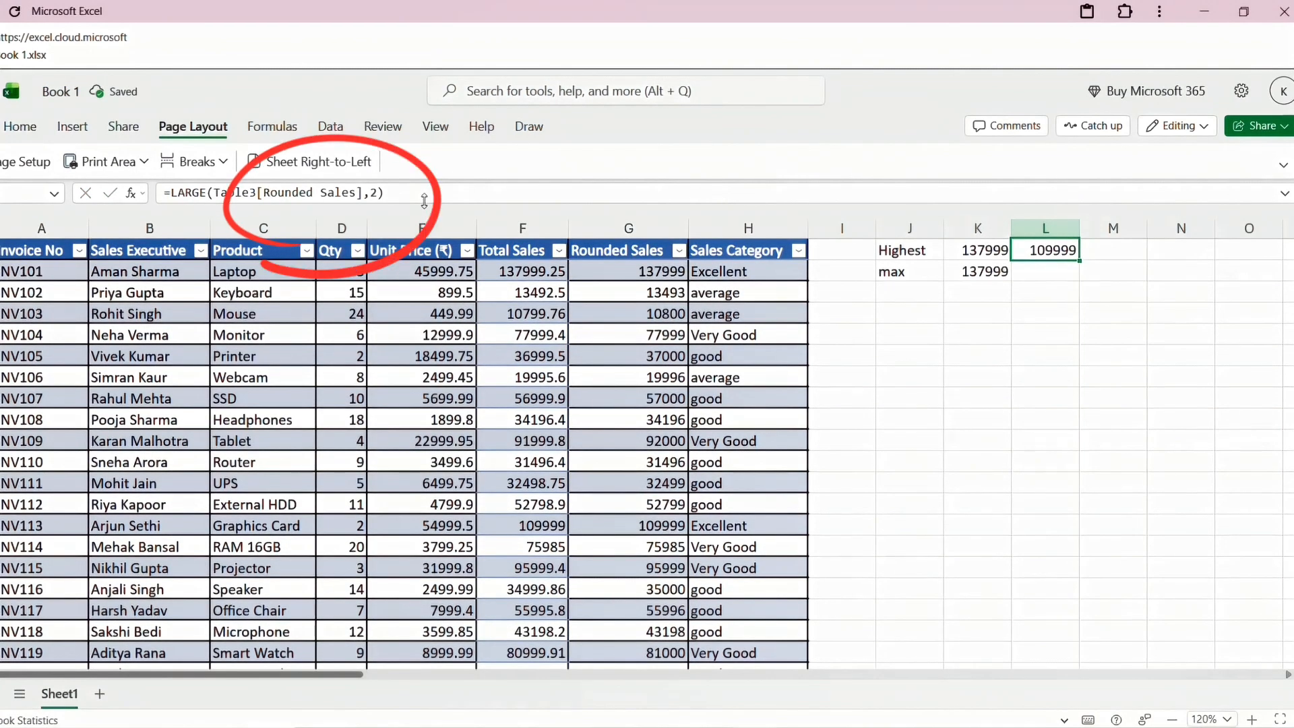
Change the rank argument of the LARGE formula in L1 to 3
key("Left")
key("Down")
key("Up")
key("Right")
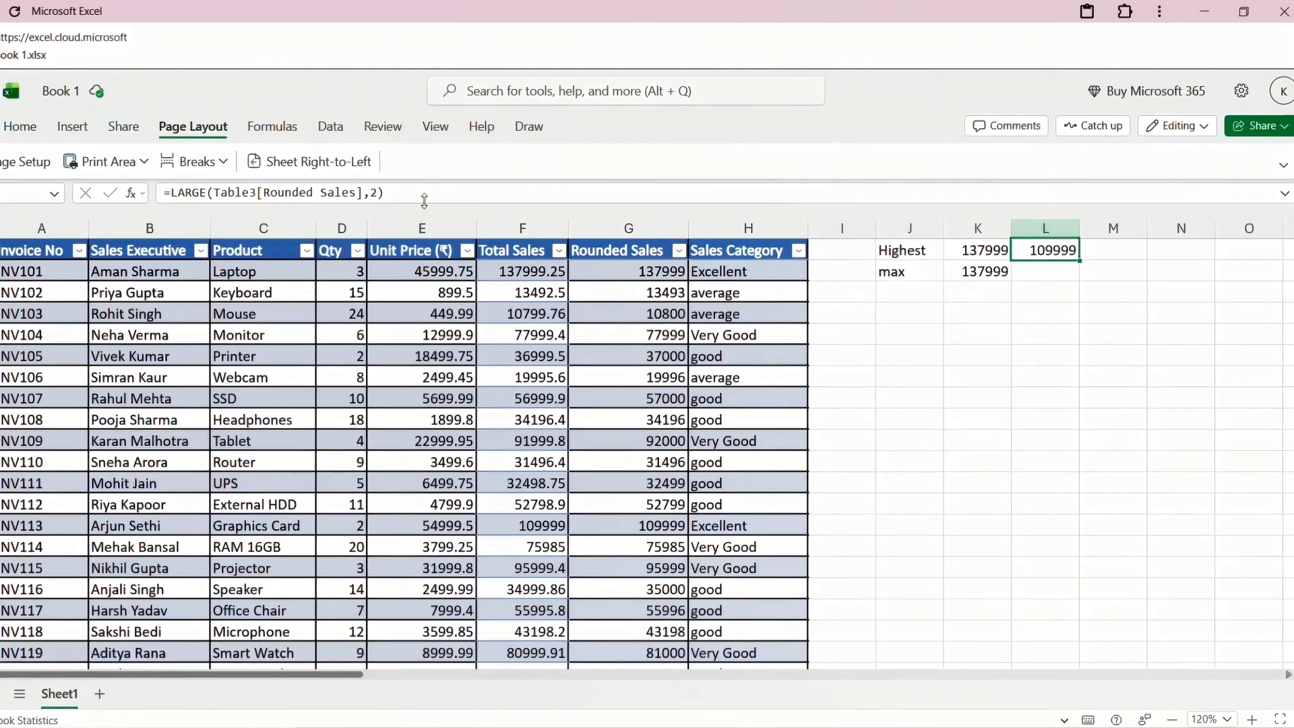
key("F2")
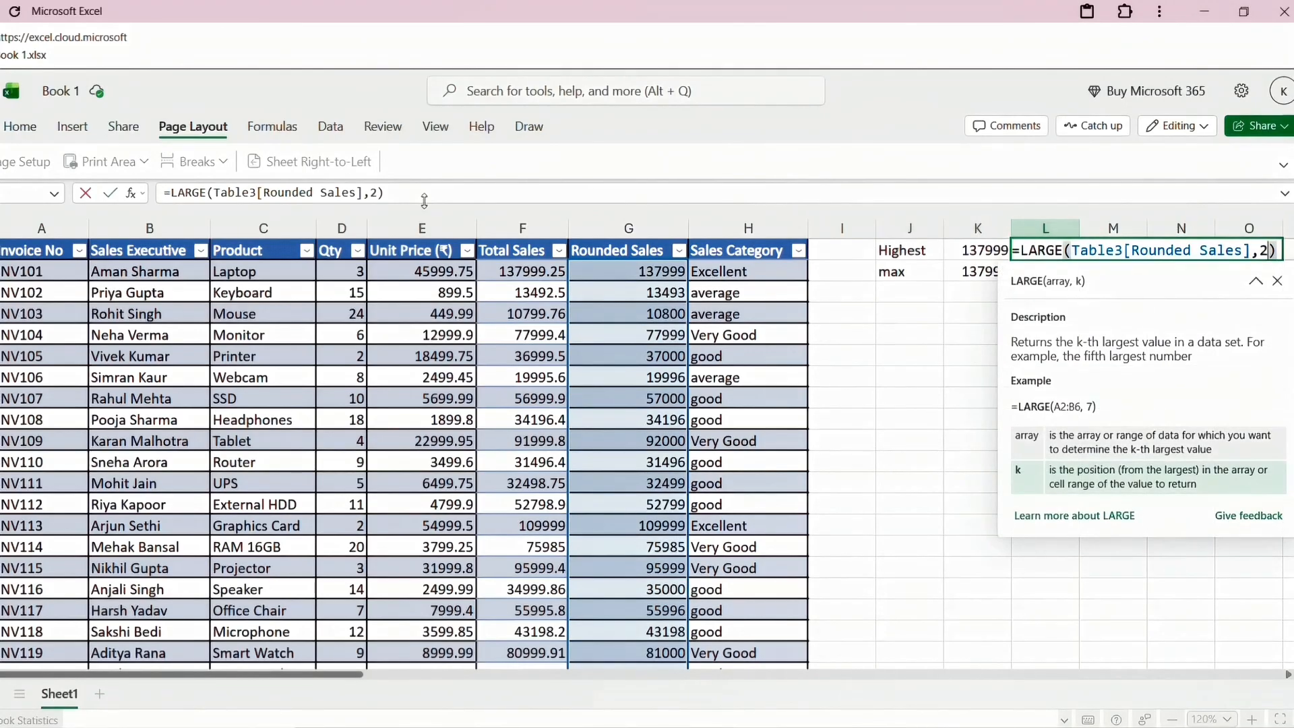
key("BackSpace")
type("3")
key("ctrl+Return")
Look through the Rounded Sales column and compare its largest values with the ranked result in L1
key("Left")
key("Left")
key("Left")
key("Left")
key("Left")
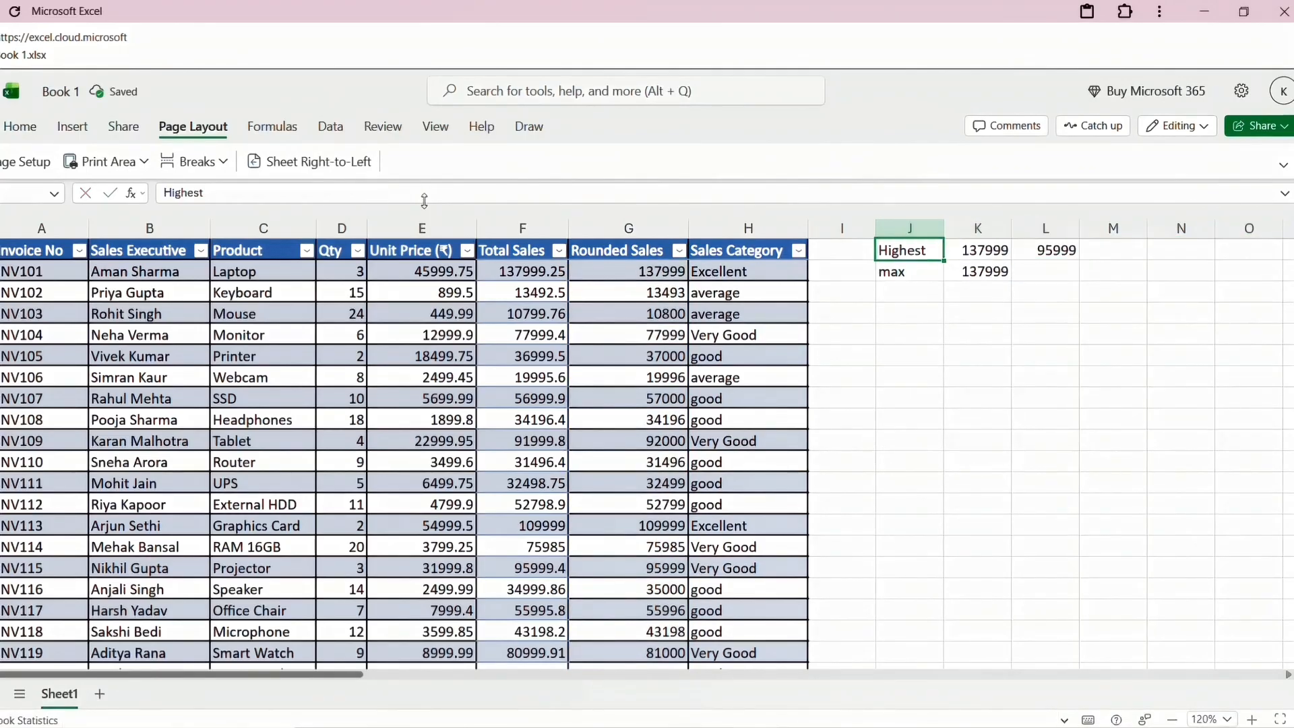
key("Down")
key("Up")
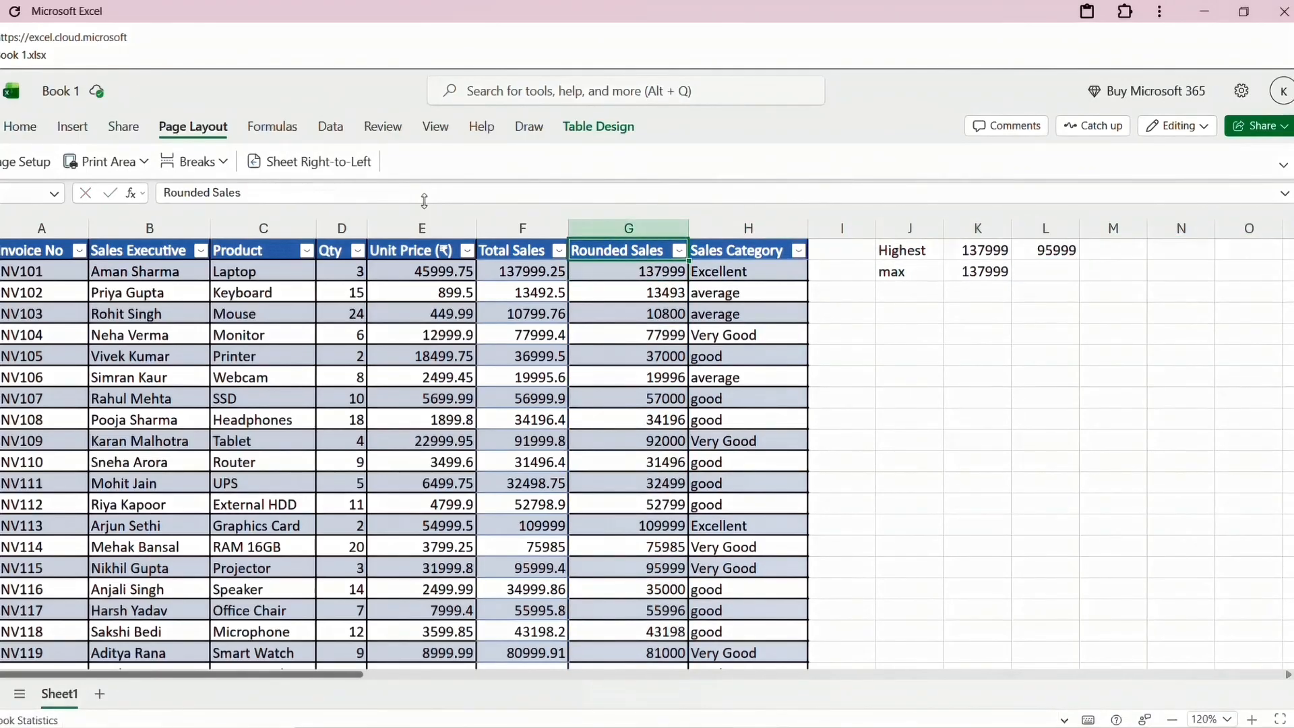
key("Down")
key("Down")
key("Down")
key("Down")
key("Down")
key("Down")
key("Down")
key("Down")
key("Down")
key("Down")
key("Down")
key("Down")
key("Down")
key("Down")
key("Down")
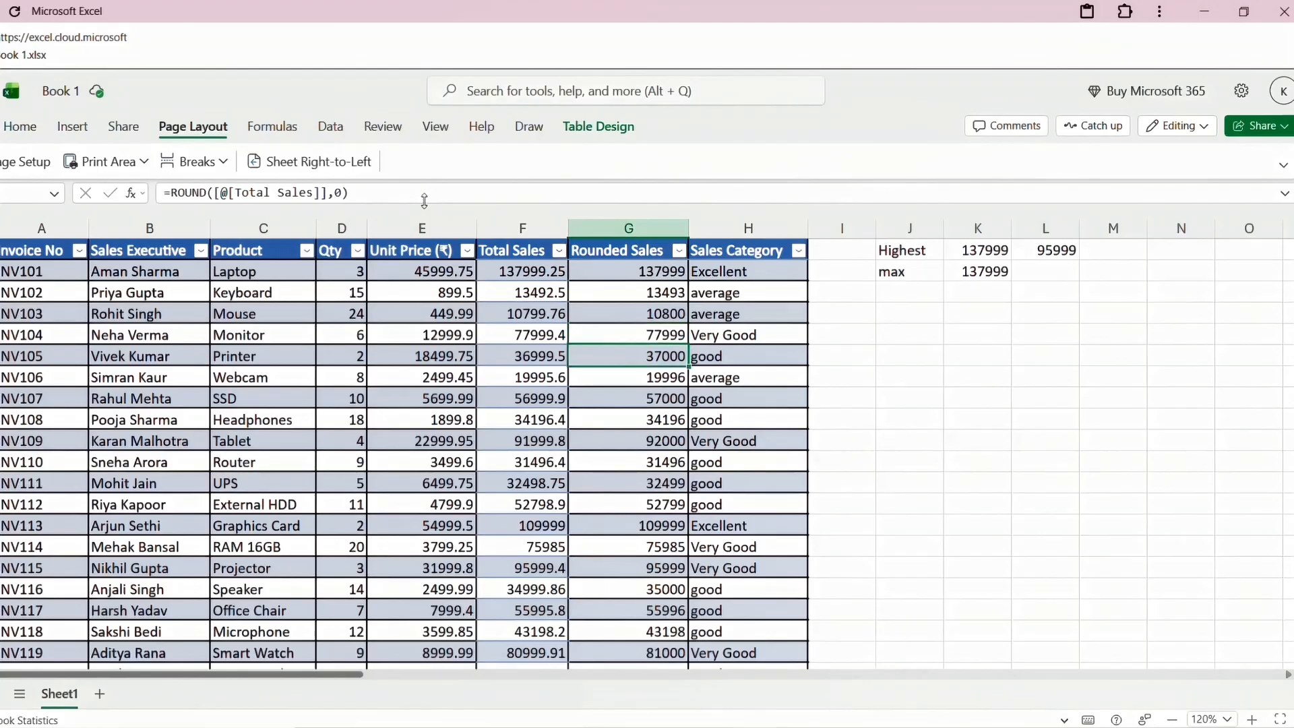
key("Up")
key("Up")
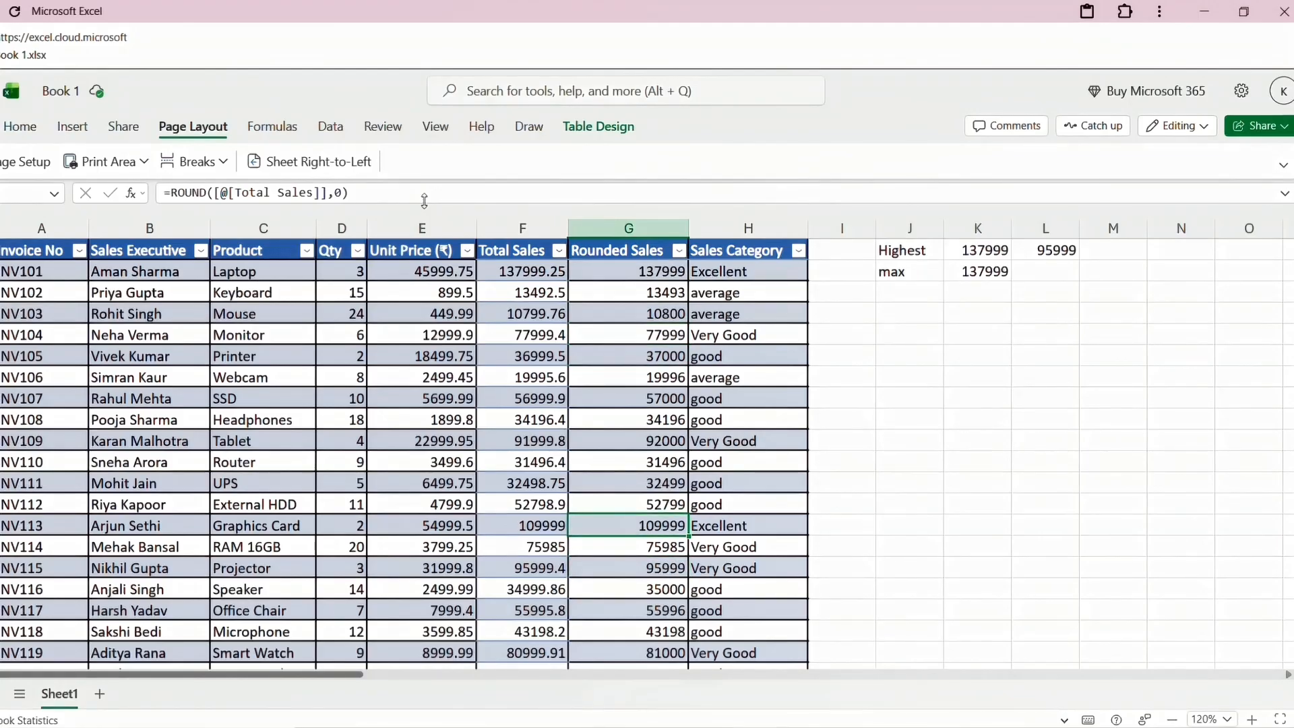
key("Up")
key("Up")
key("Up")
key("Up")
key("Up")
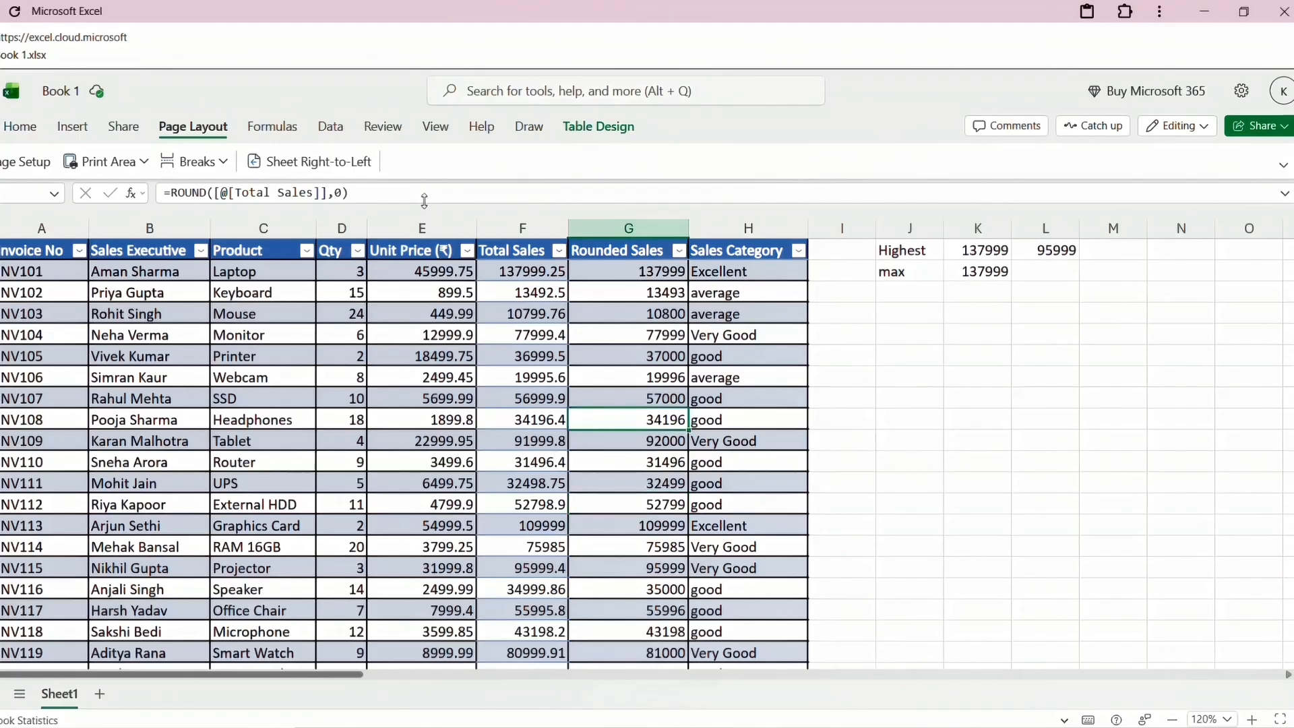
key("Right")
key("Right")
key("Right")
key("Up")
key("Up")
key("Up")
key("Up")
key("Up")
key("Up")
key("Up")
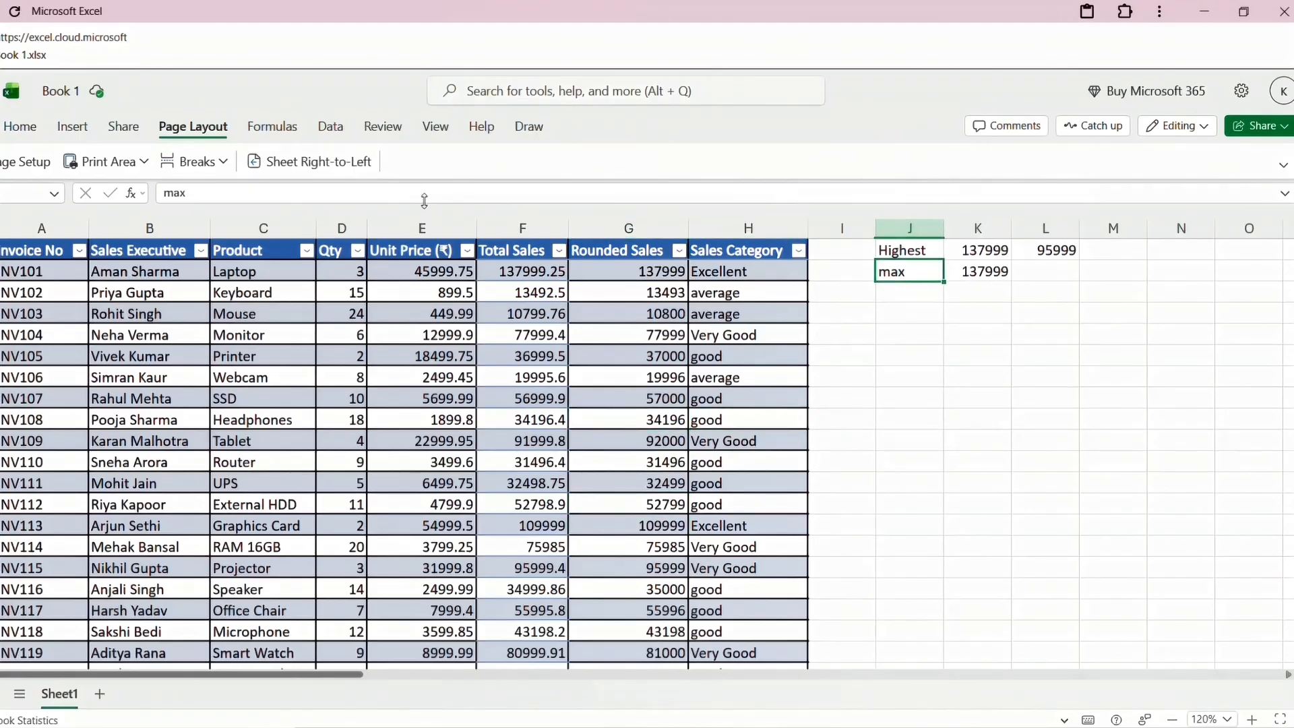
key("Right")
key("Right")
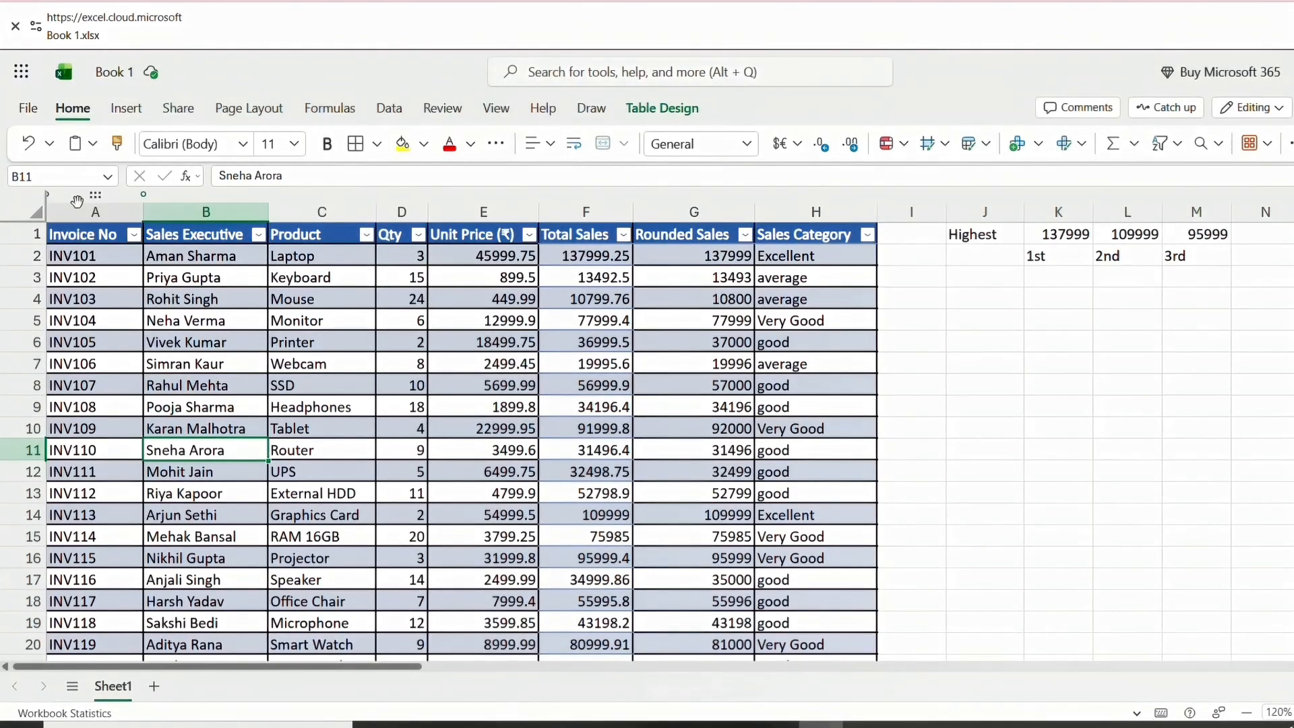
Insert two blank rows above the table's header row
left_click(25, 234)
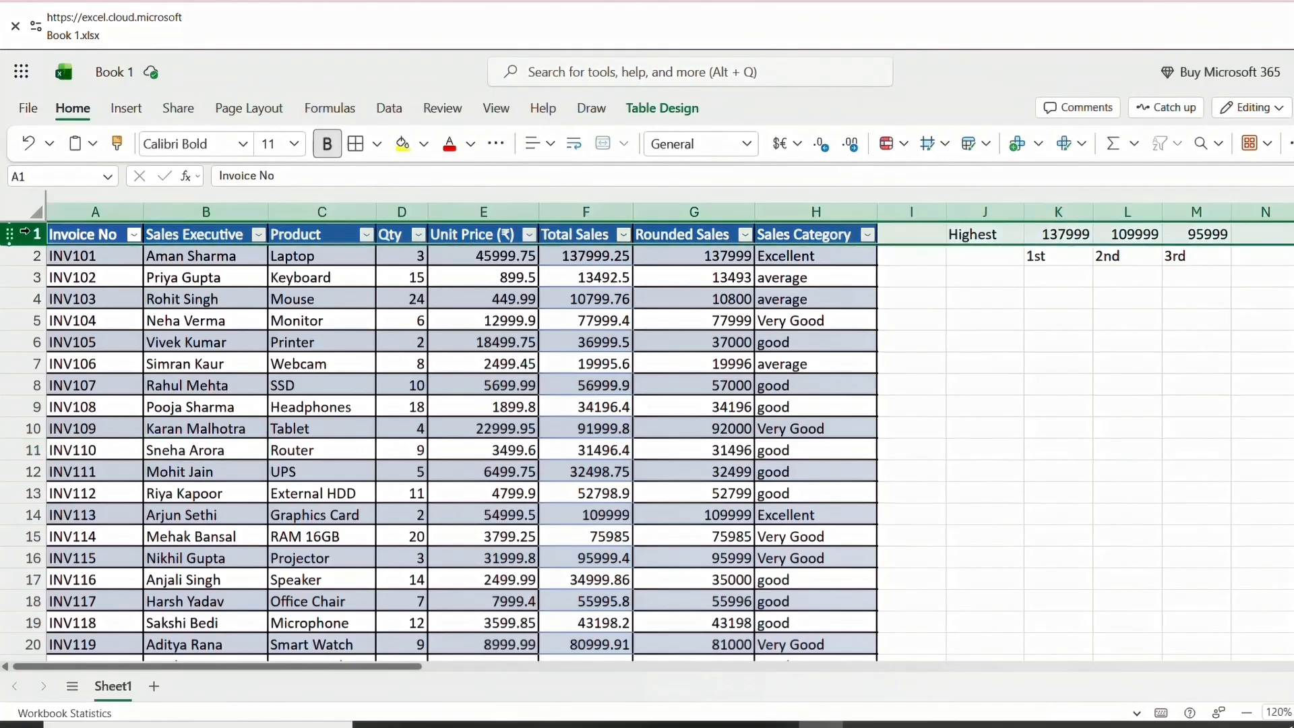
key("alt")
key("h")
key("i")
key("r")
key("alt")
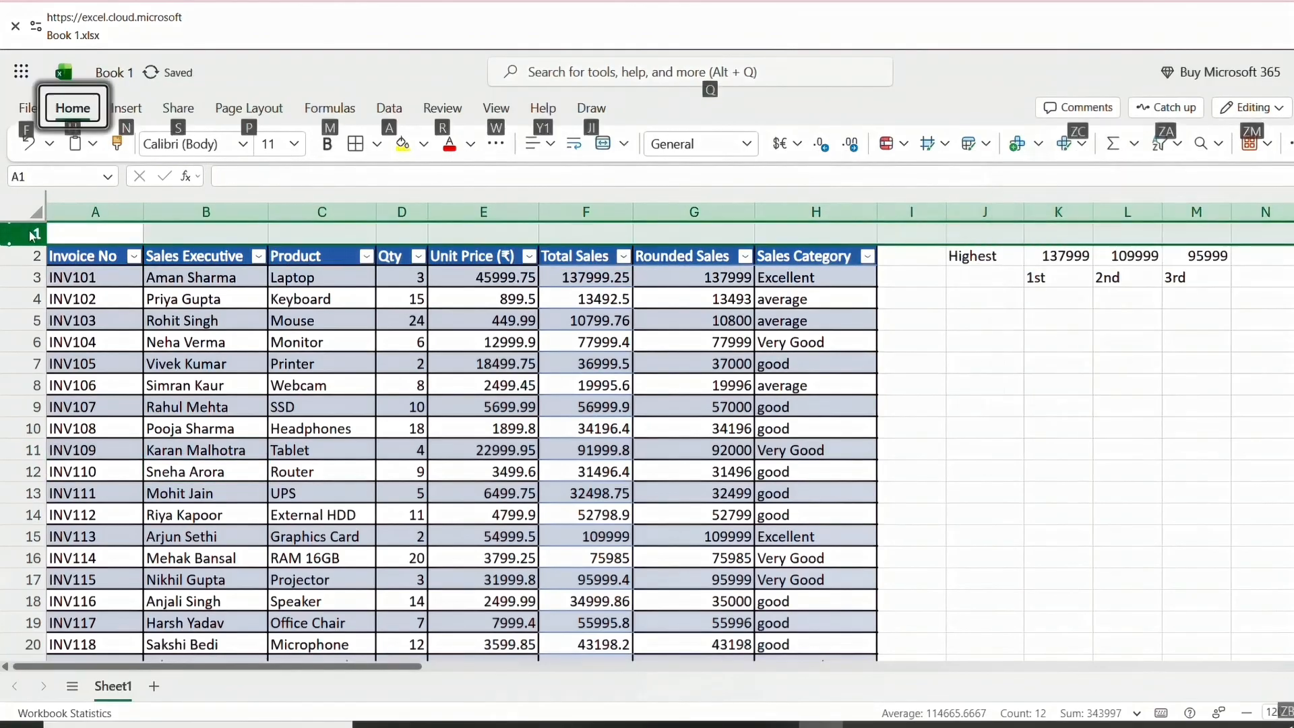
key("h")
key("i")
key("r")
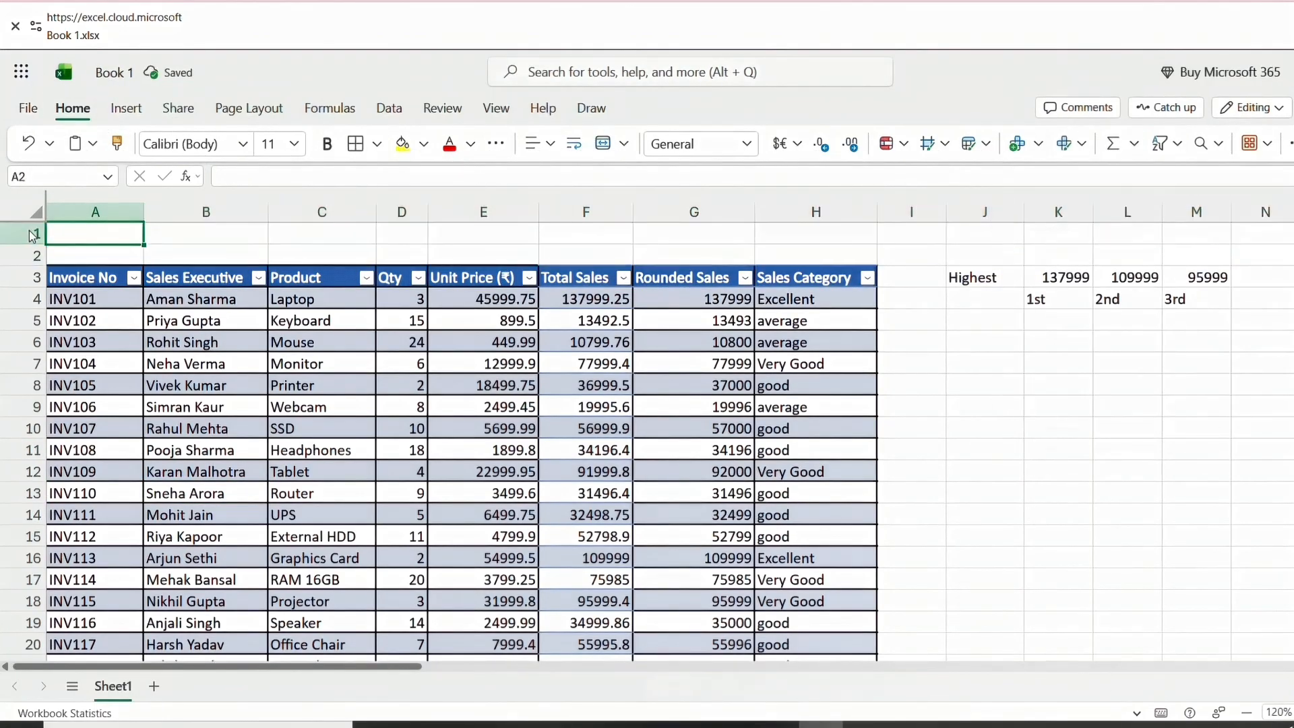
Insert the current date in A1 with =TODAY()
type("=today")
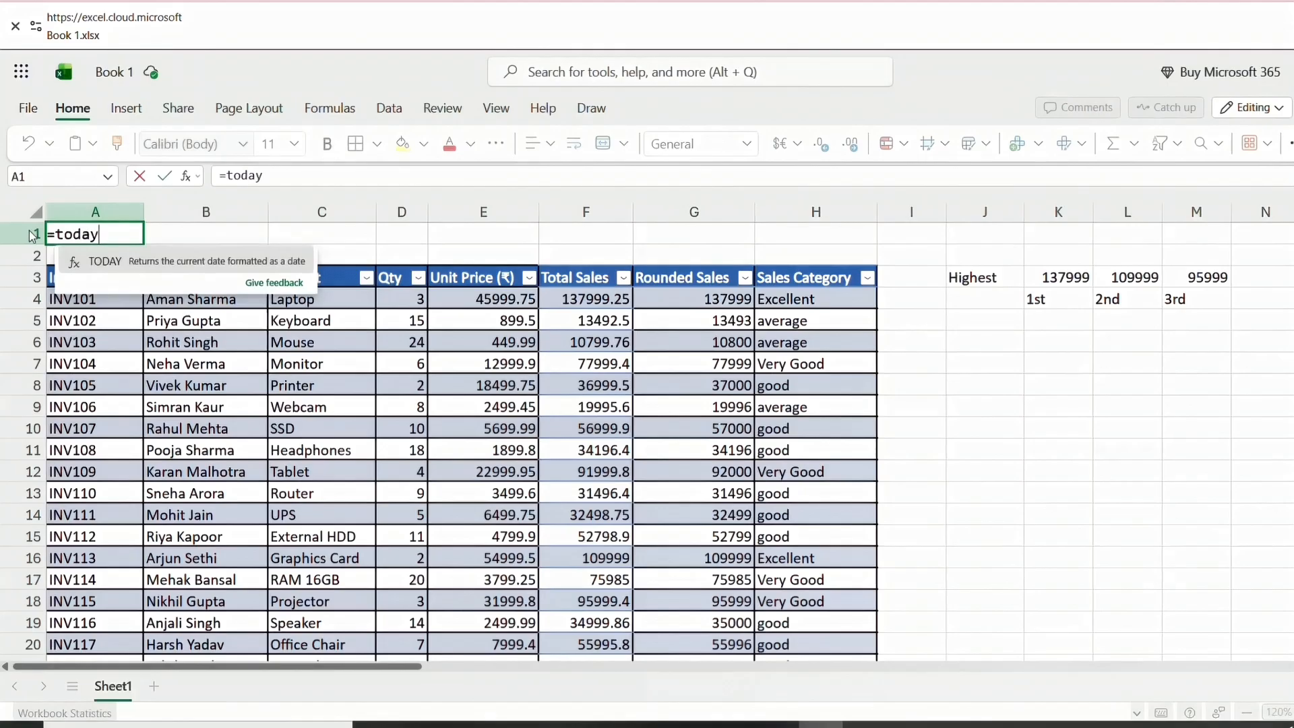
type("()")
key("Return")
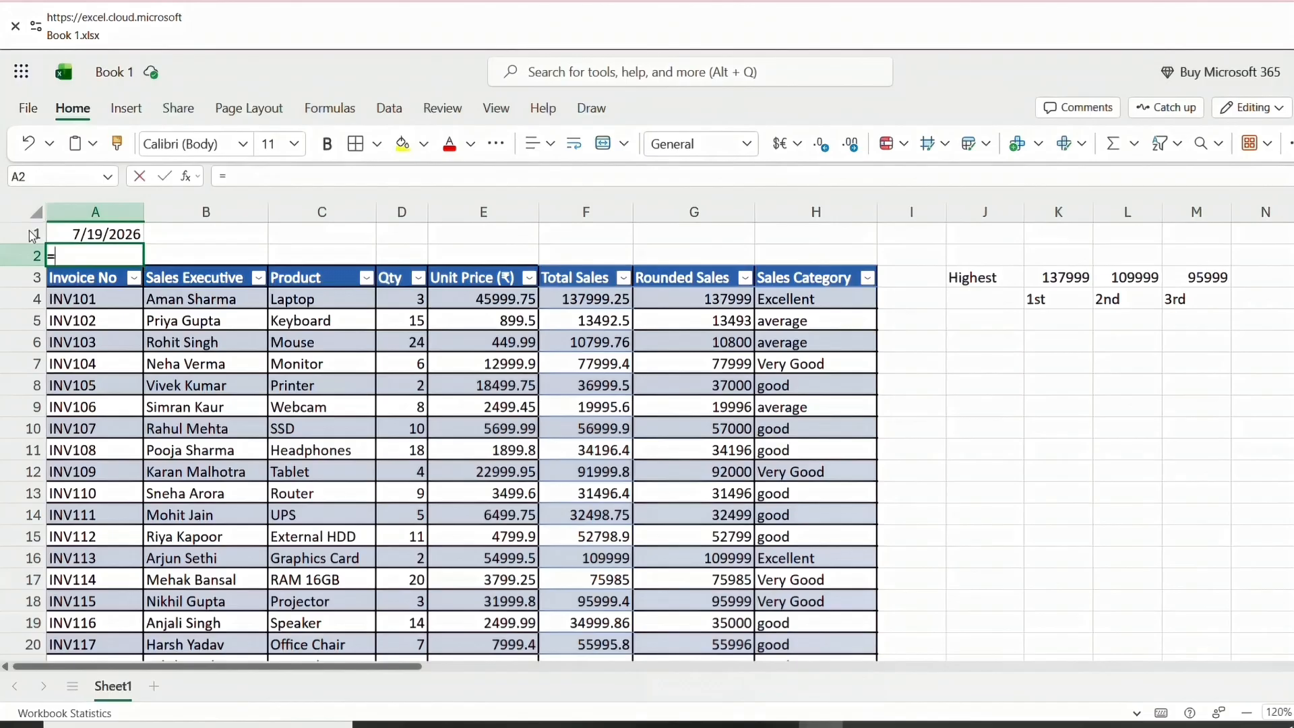
Enter =TEXT(TODAY(),"dddd, dd mm yyyy") in A2 to write today's date with its weekday
type("=text")
key("Tab")
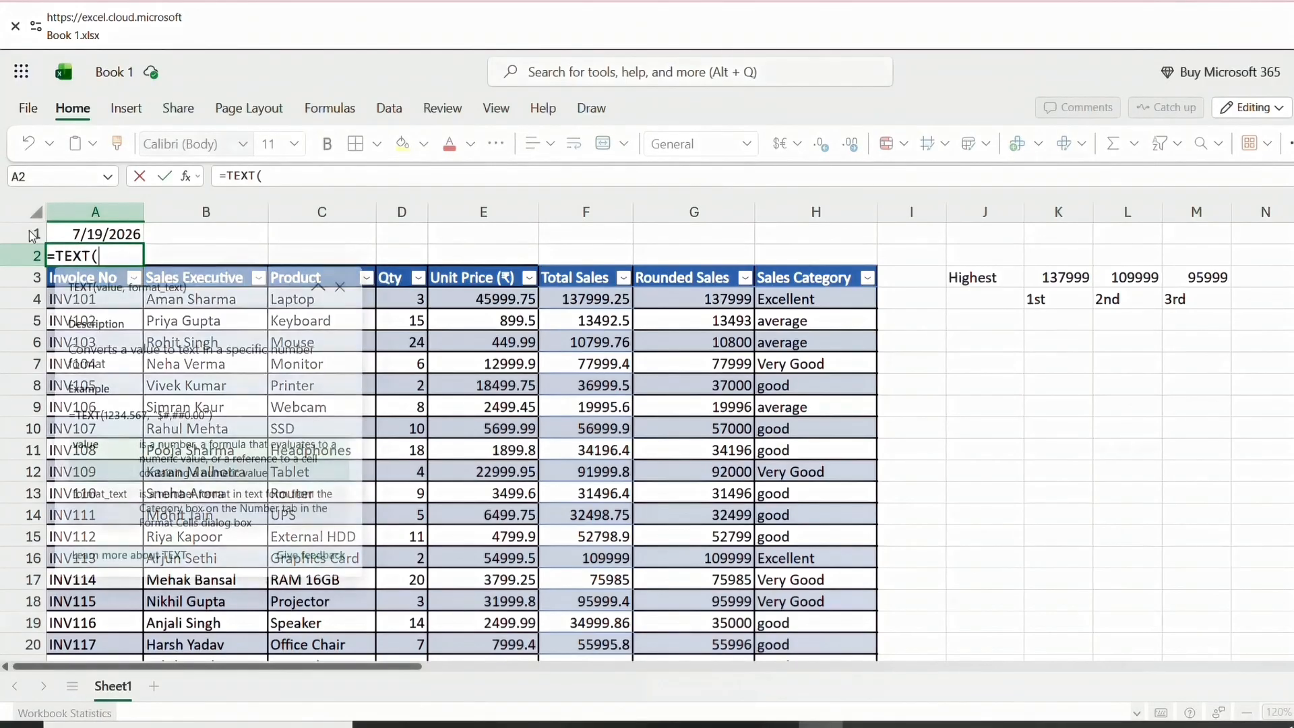
type("today(),")
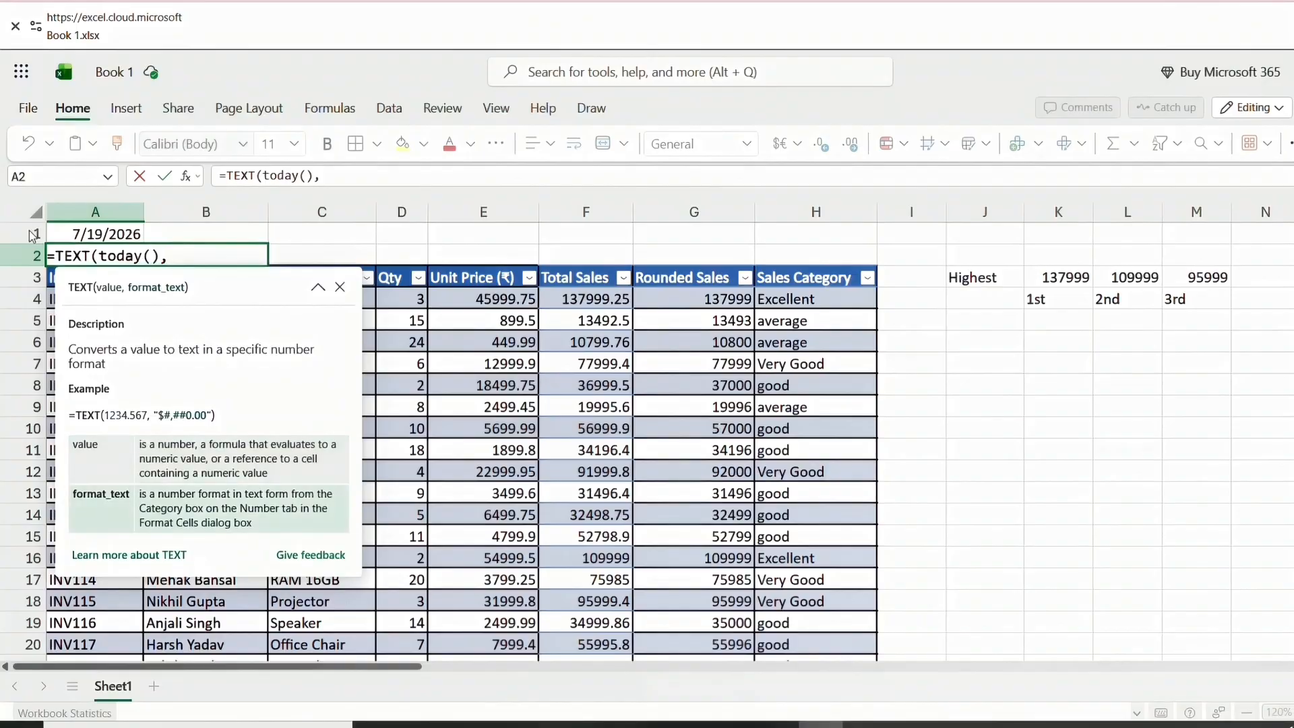
type("\"dddd, dd")
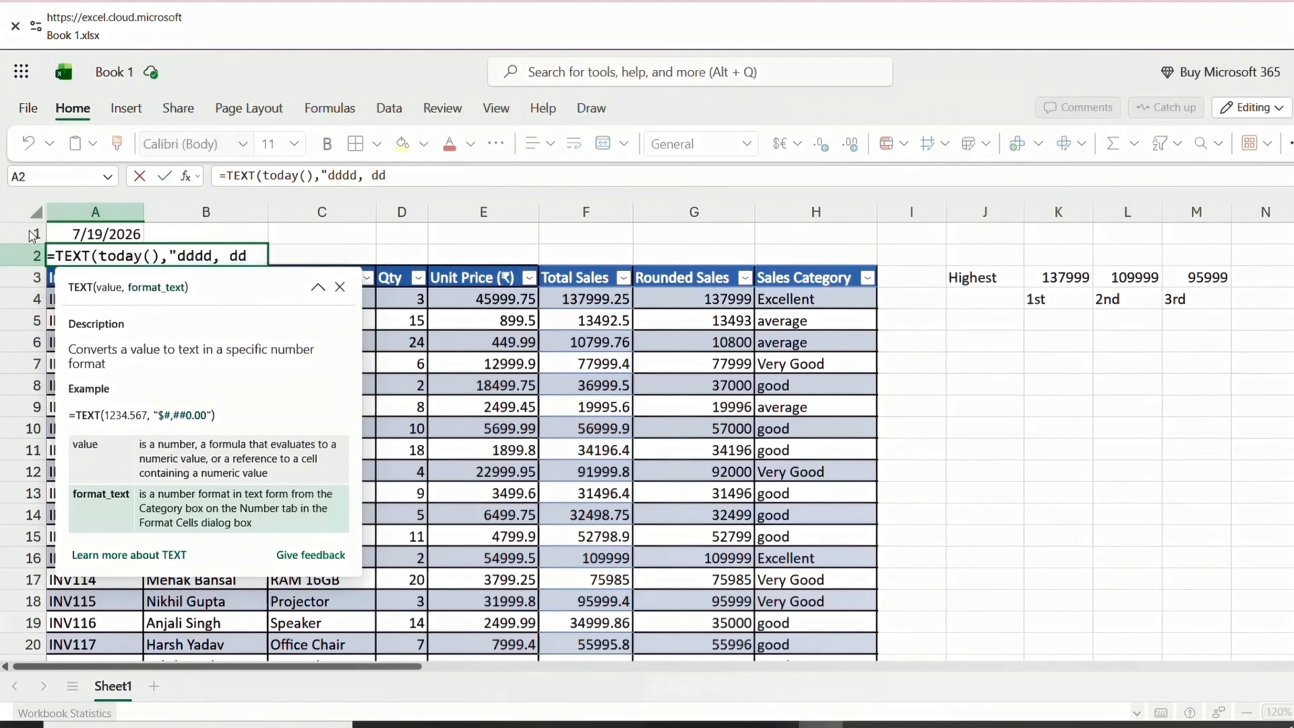
type(" mm yyy")
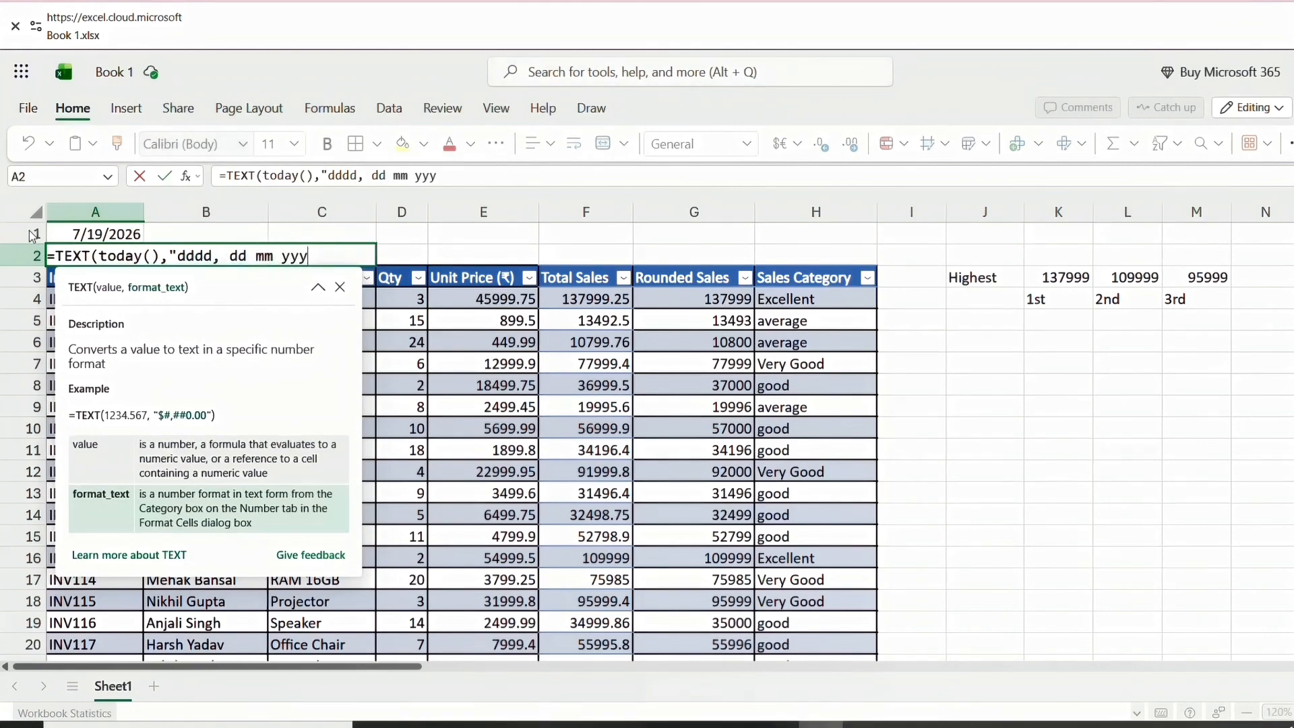
type("y\")")
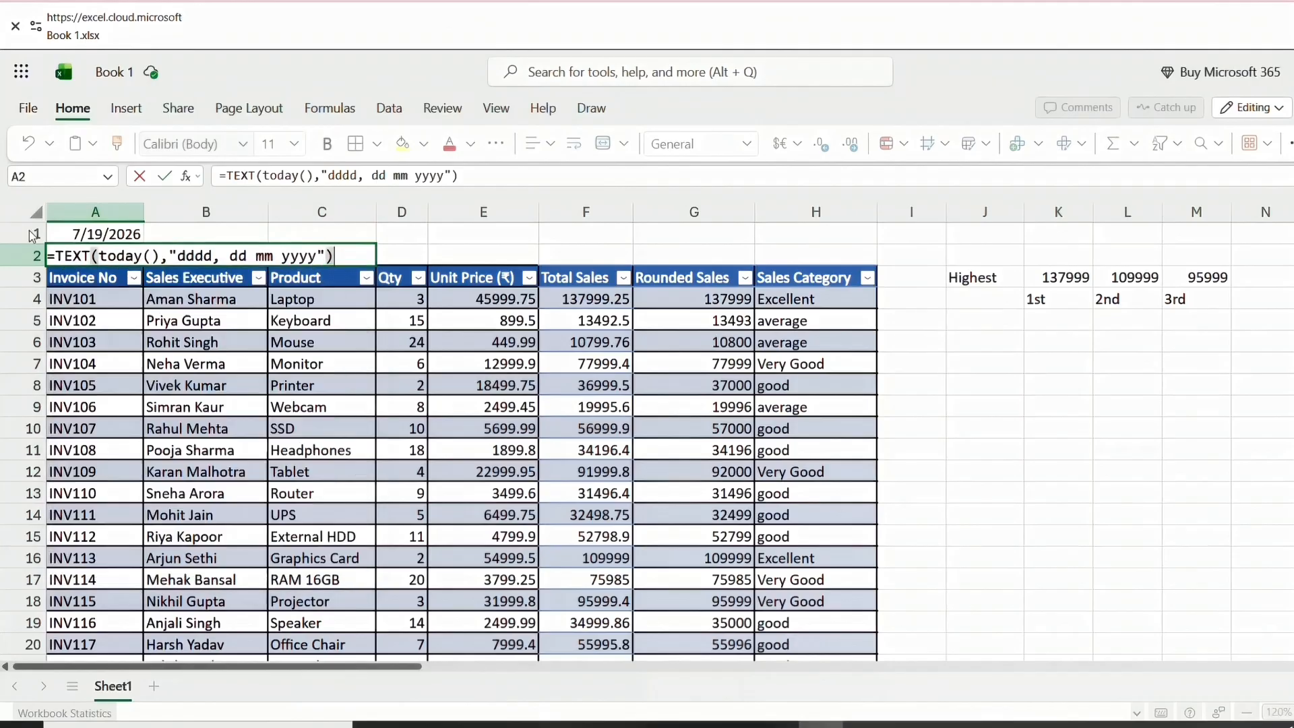
key("Return")
key("Up")
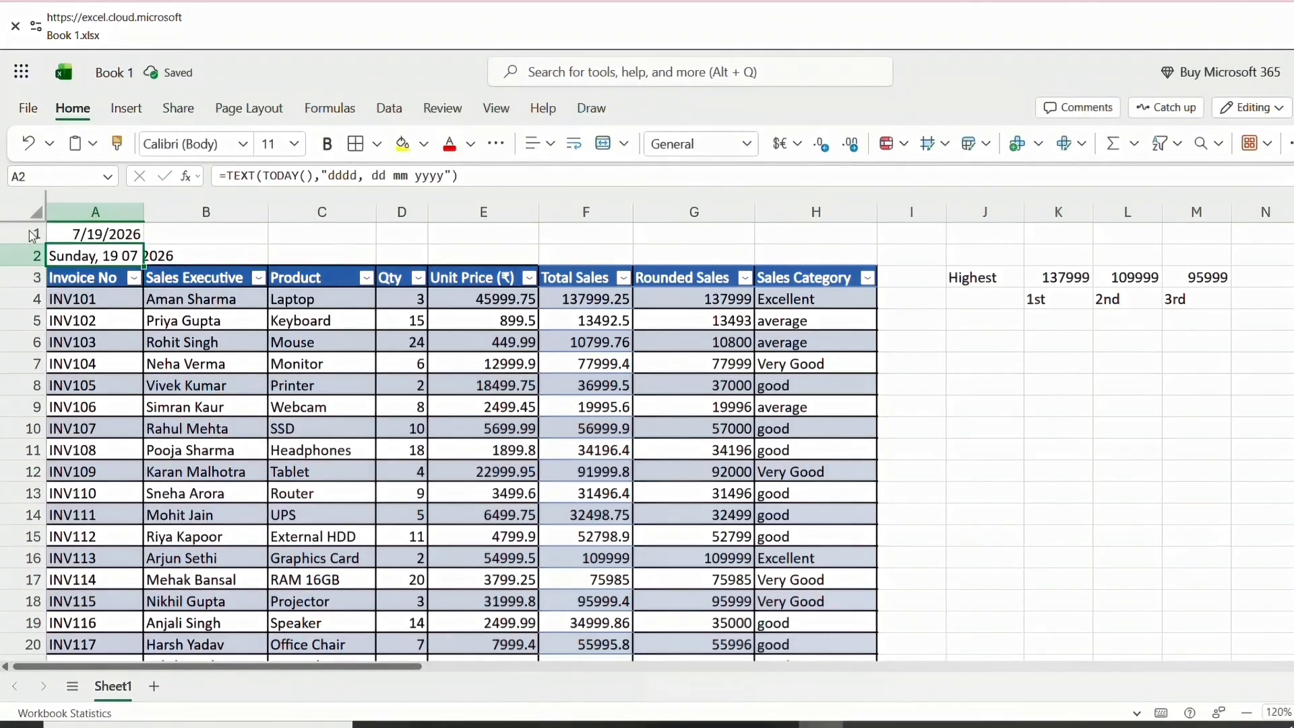
Autofit the width of column A to the weekday date text in A2
key("alt+h")
key("o")
key("i")
key("Up")
key("Down")
key("Up")
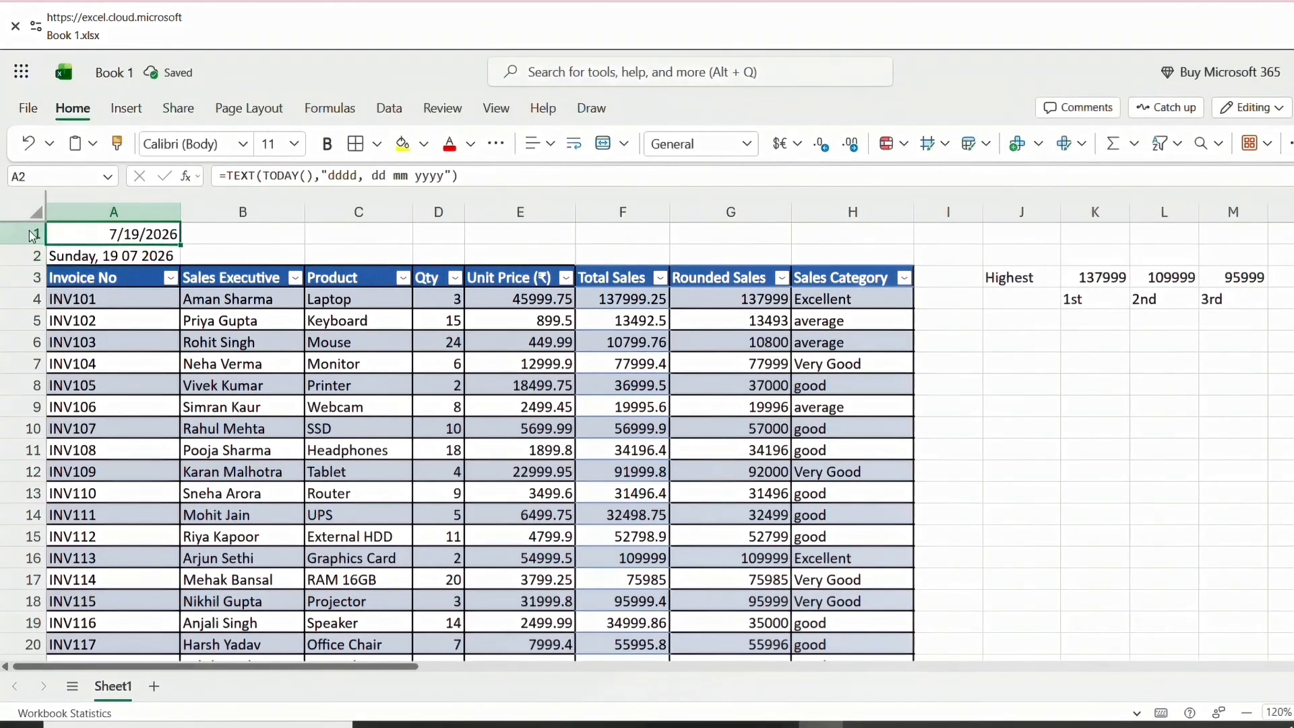
key("Right")
key("Left")
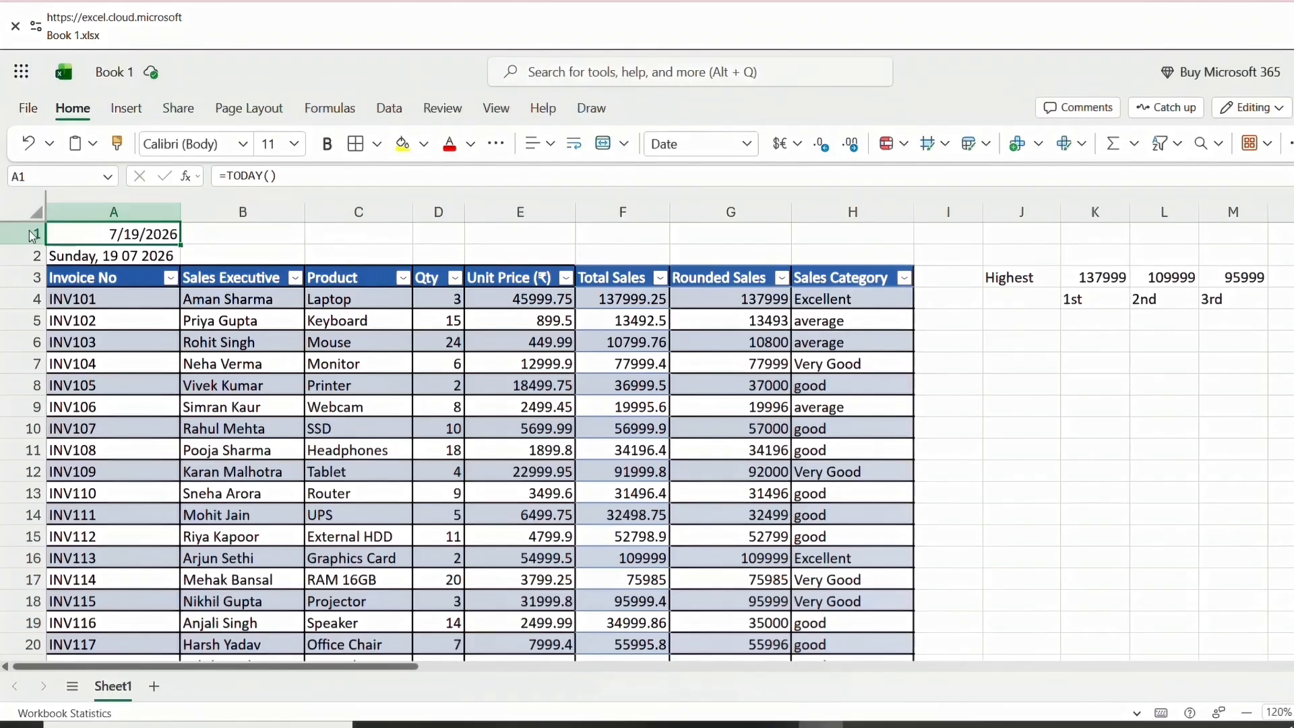
key("Down")
key("Up")
Merge and center the blank range B1:H2 above the table
key("Right")
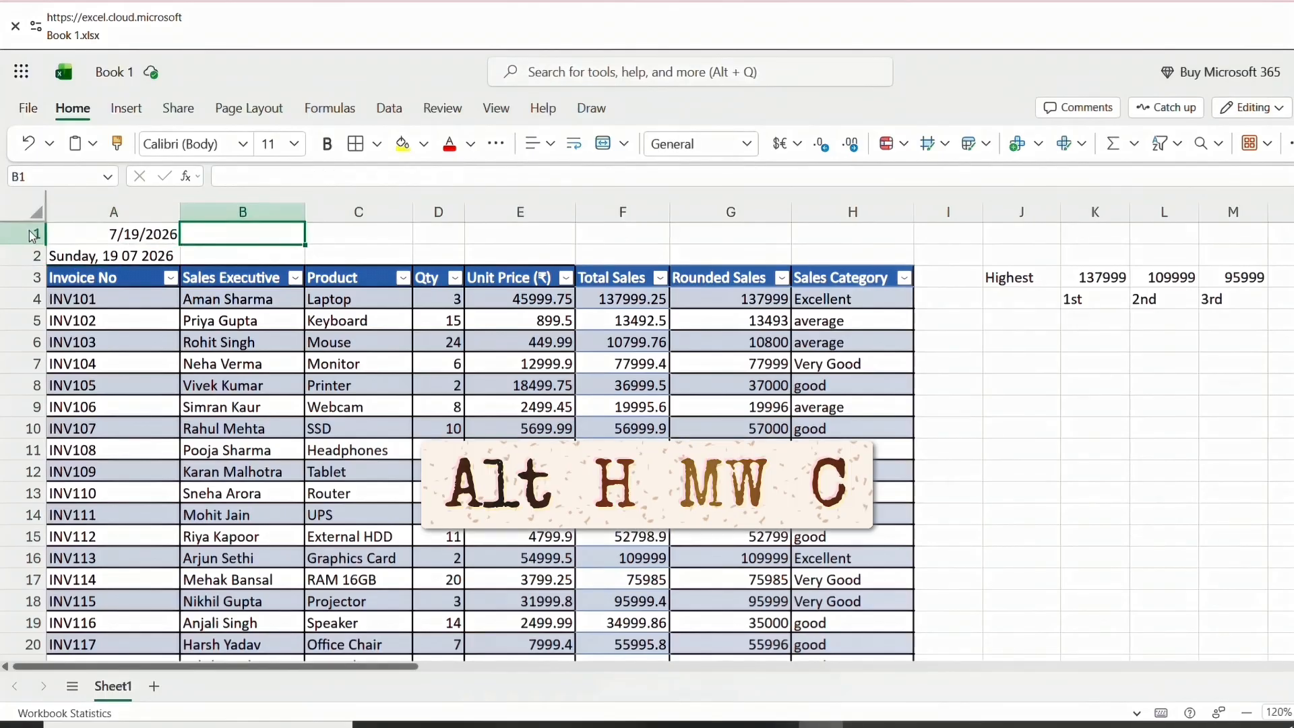
key("shift+Down")
key("shift+Right")
key("shift+Right")
key("shift+Right")
key("shift+Right")
key("shift+Right")
key("shift+Right")
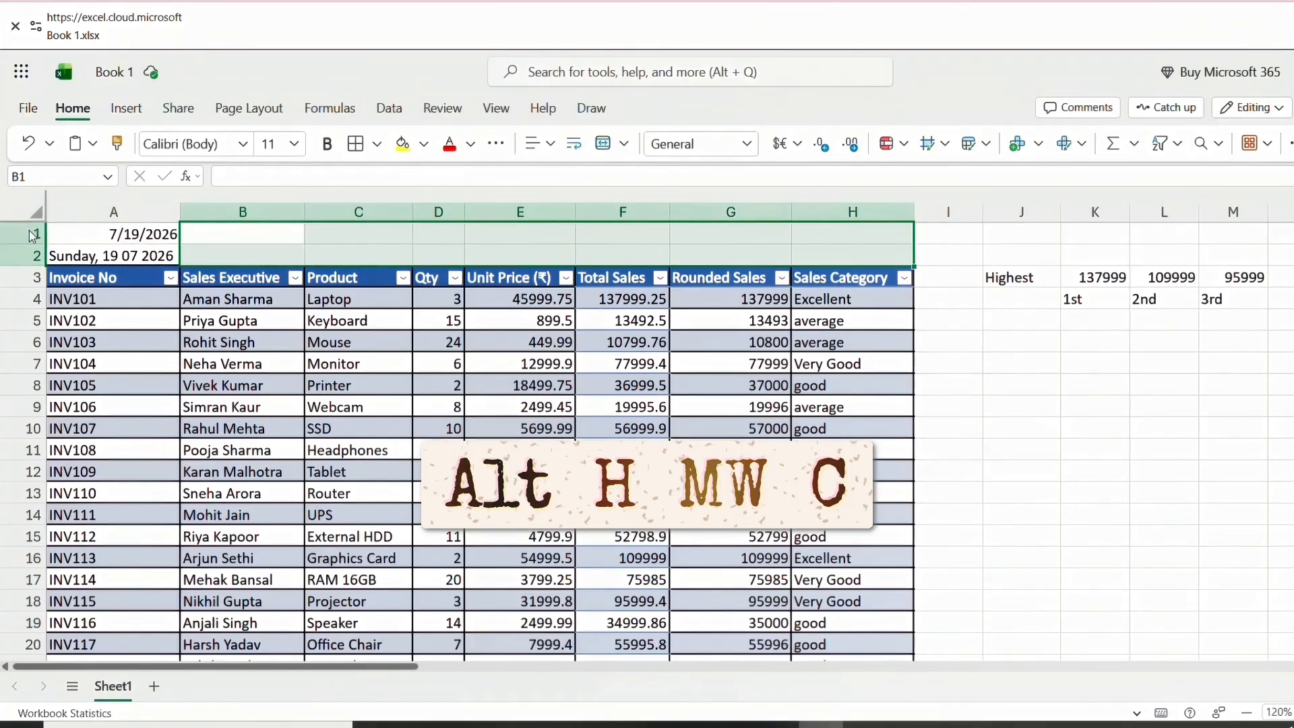
key("alt")
key("h")
key("m")
key("w")
key("c")
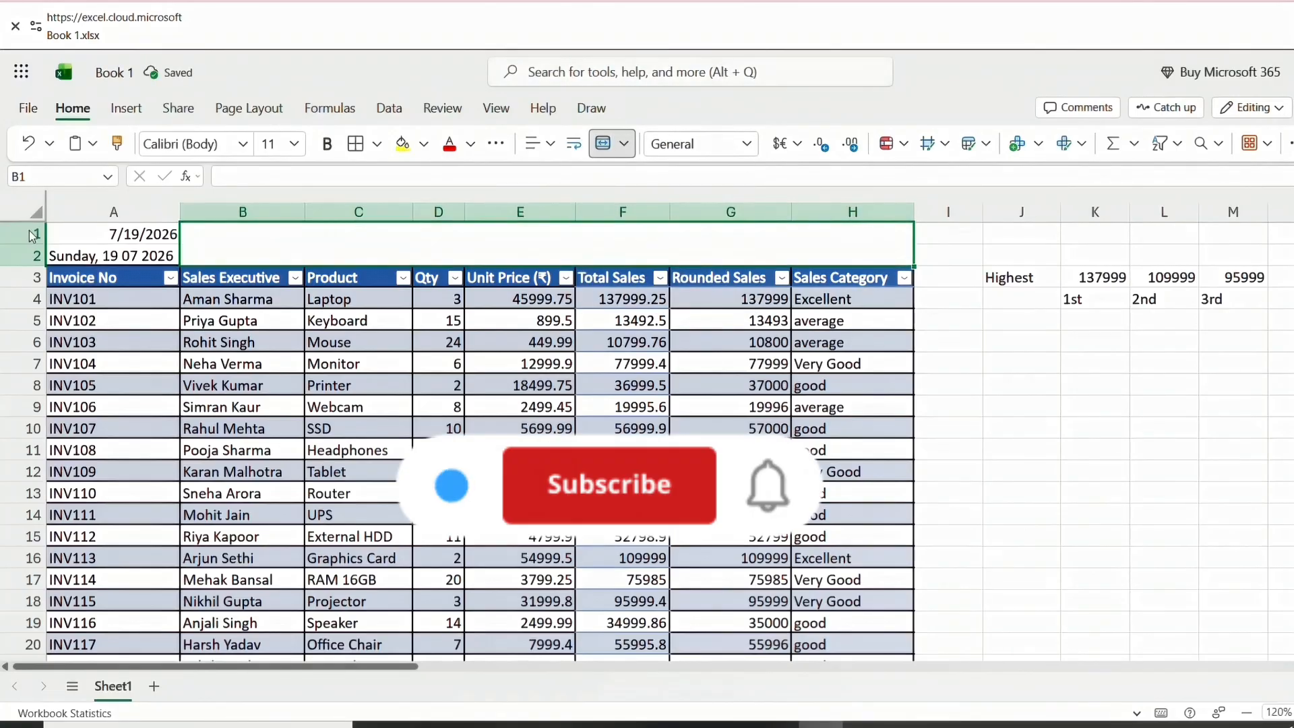
Enter the title SALES REPORT in the merged cell B1:H2 above the table
type("SALES")
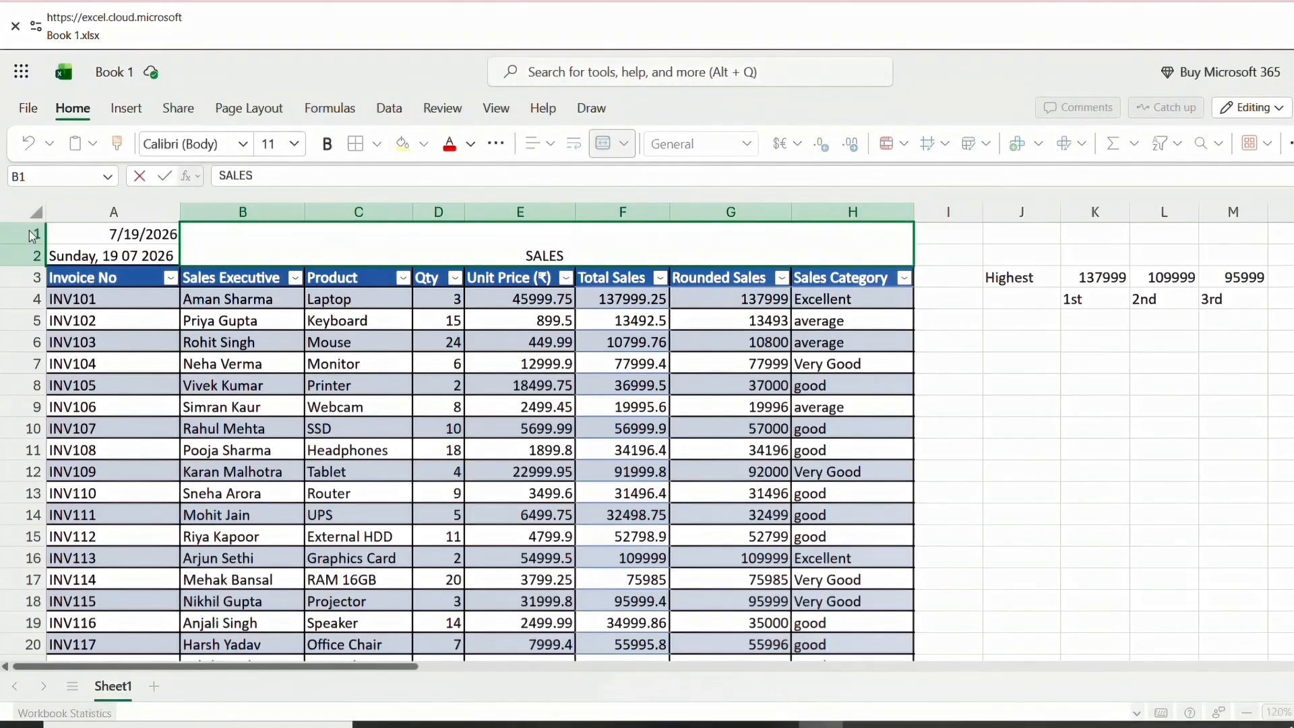
type(" REPORT")
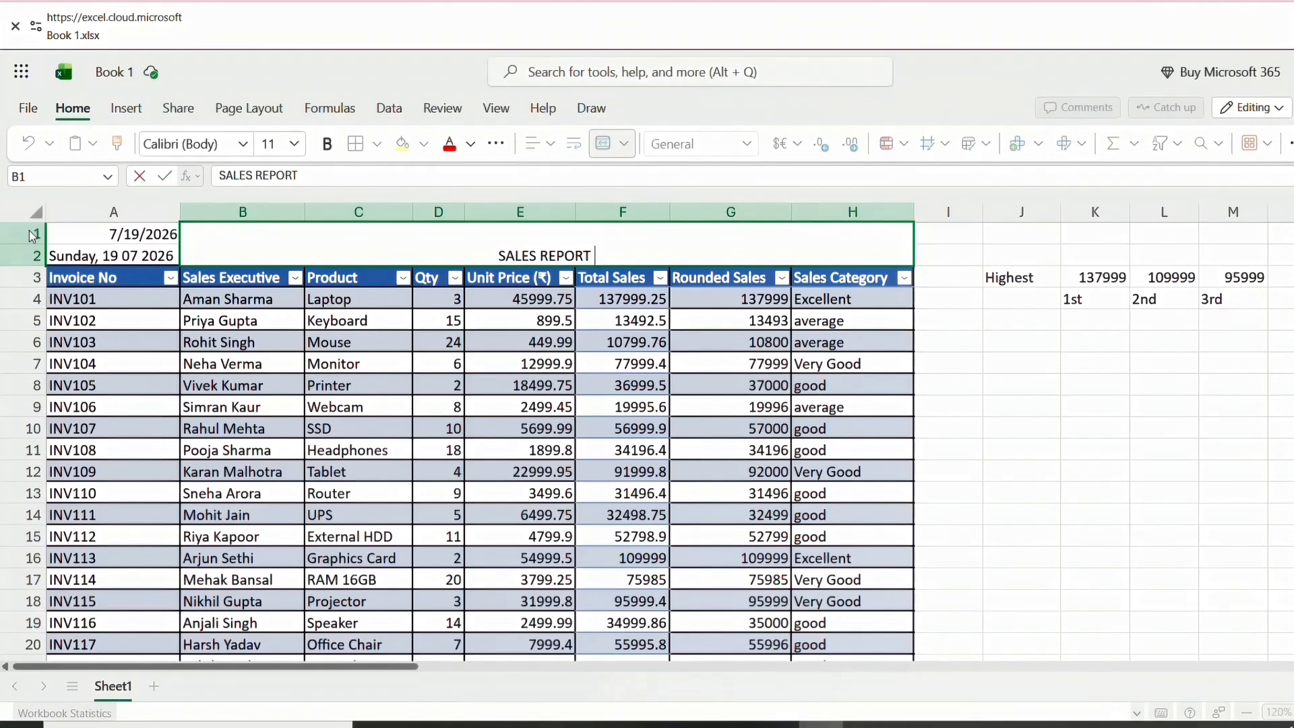
key("Return")
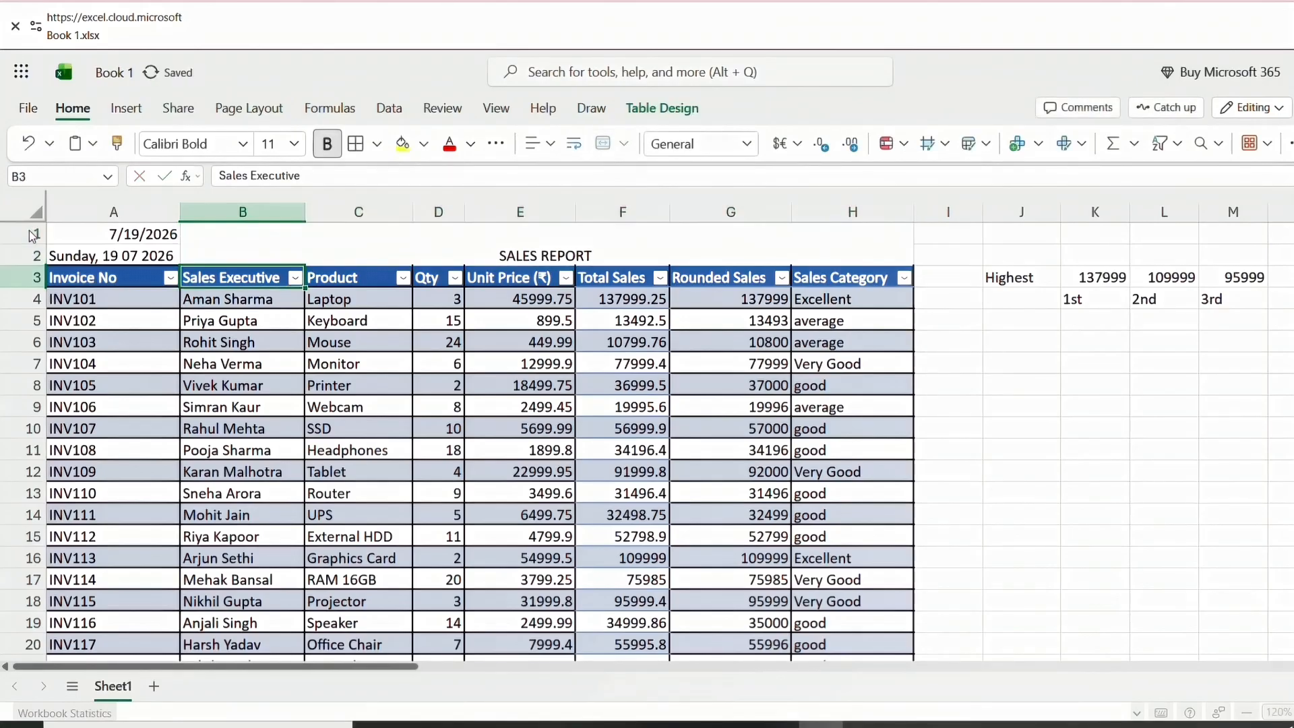
key("Up")
key("alt")
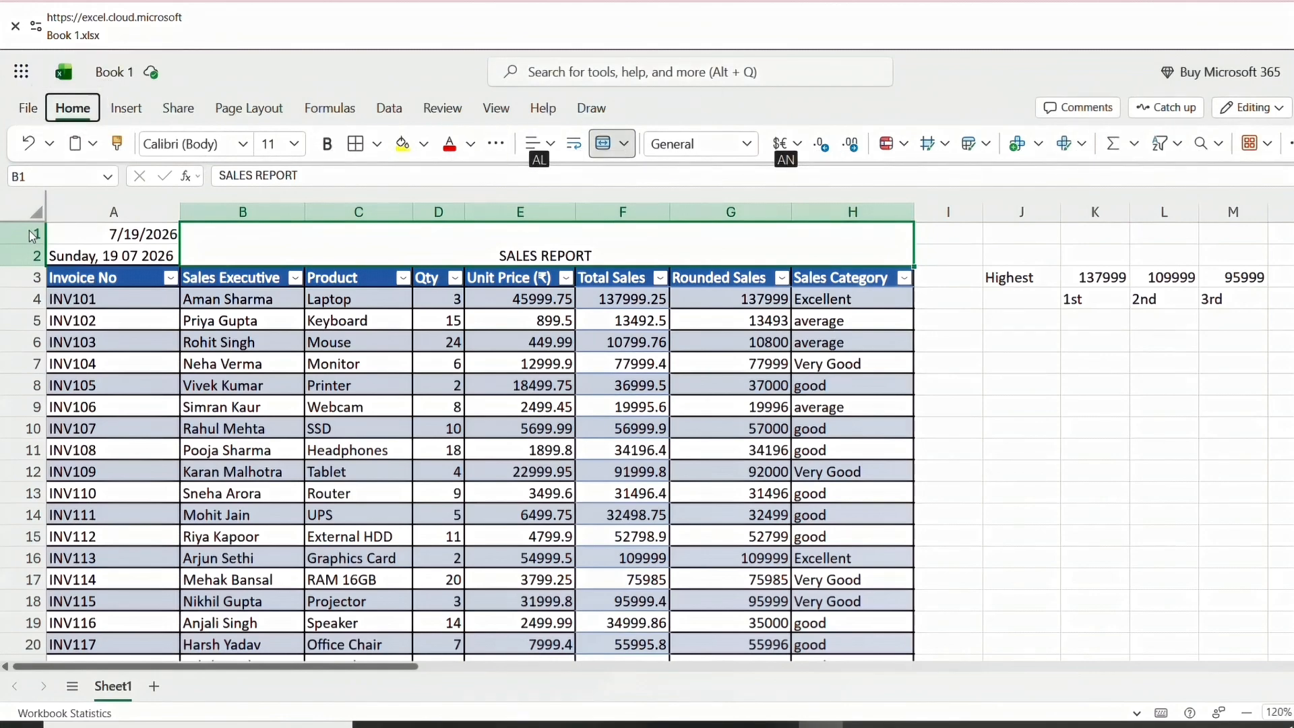
key("Left")
key("Escape")
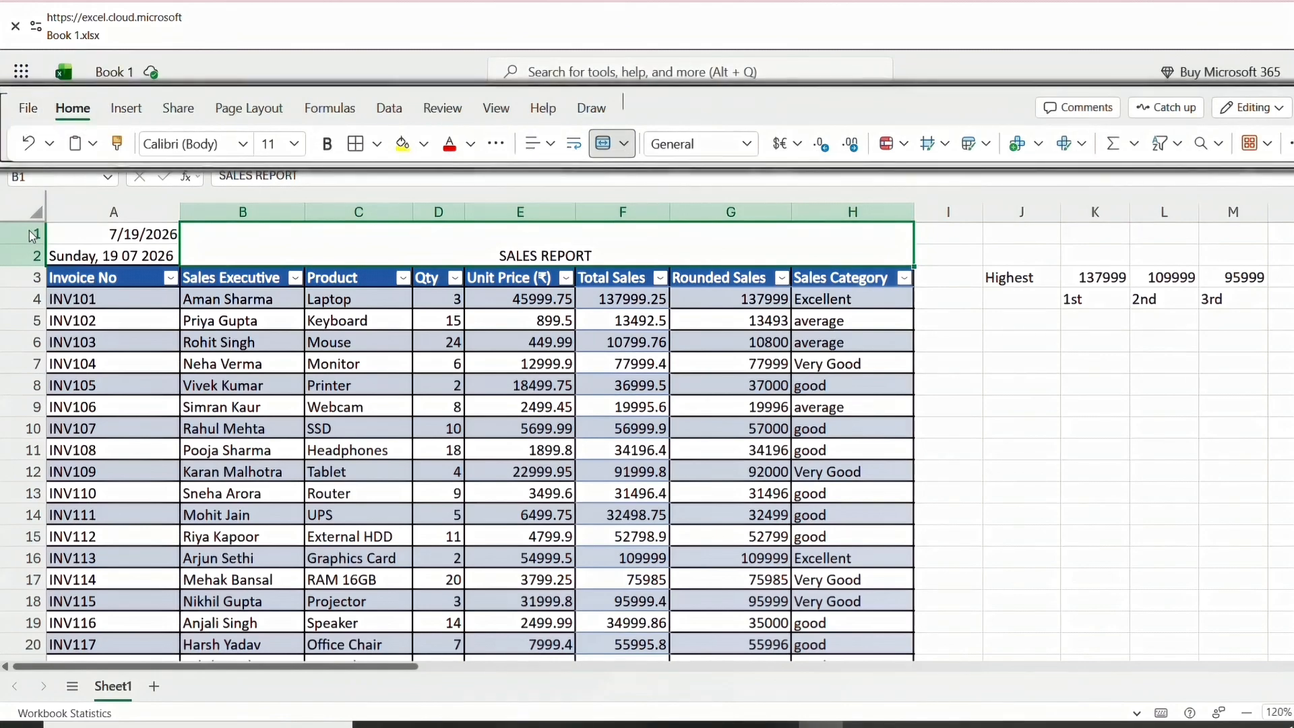
key("Escape")
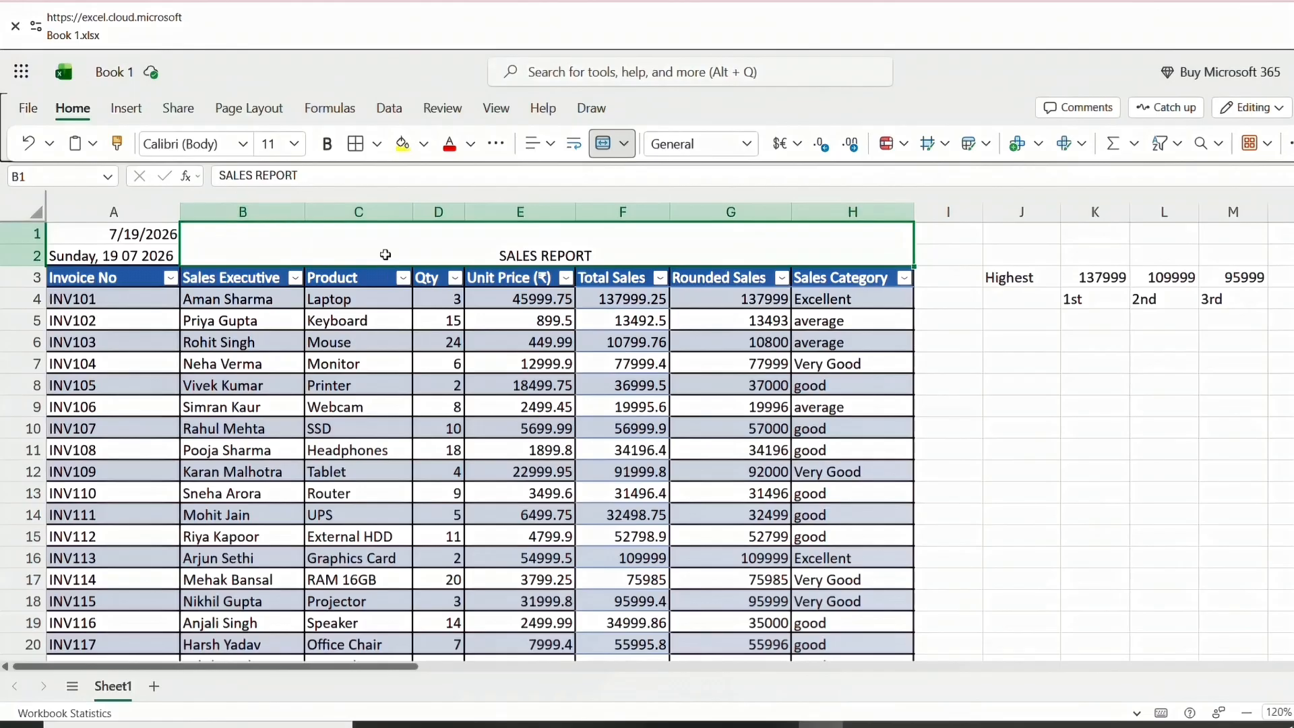
Make the SALES REPORT title bold and set its font size to 24
left_click(381, 250)
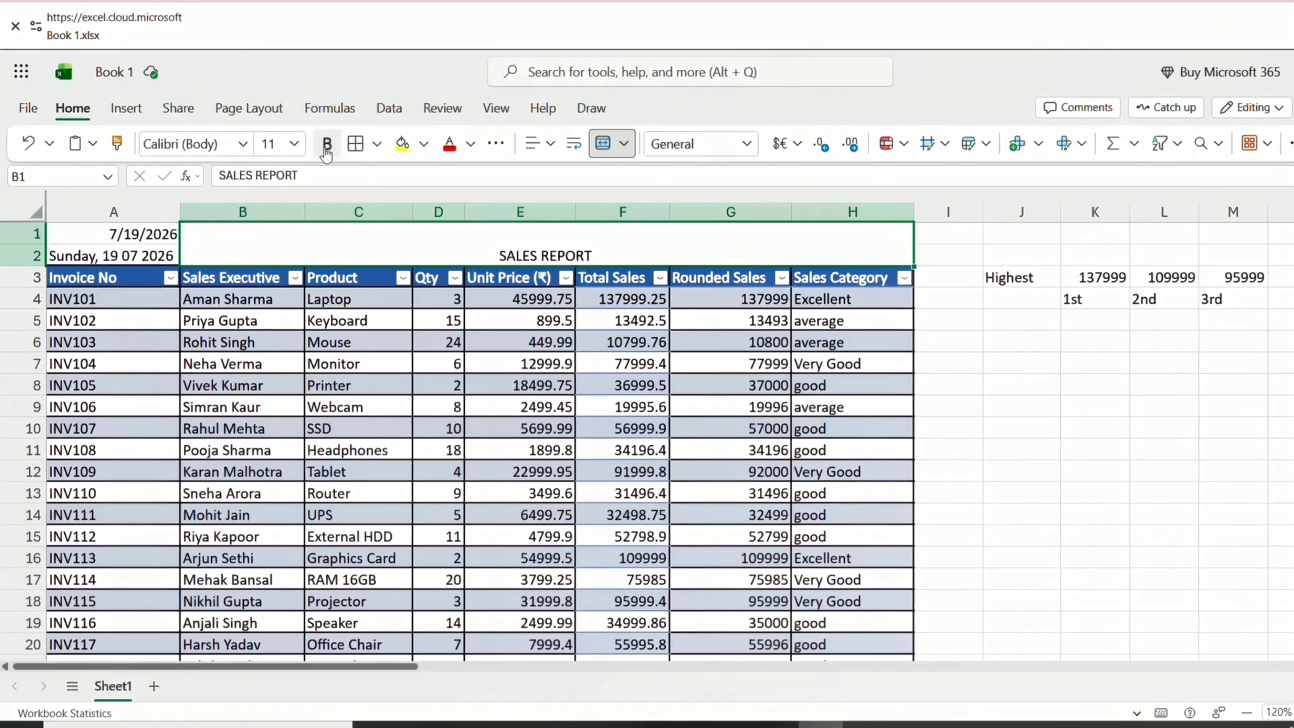
left_click(326, 149)
left_click(273, 144)
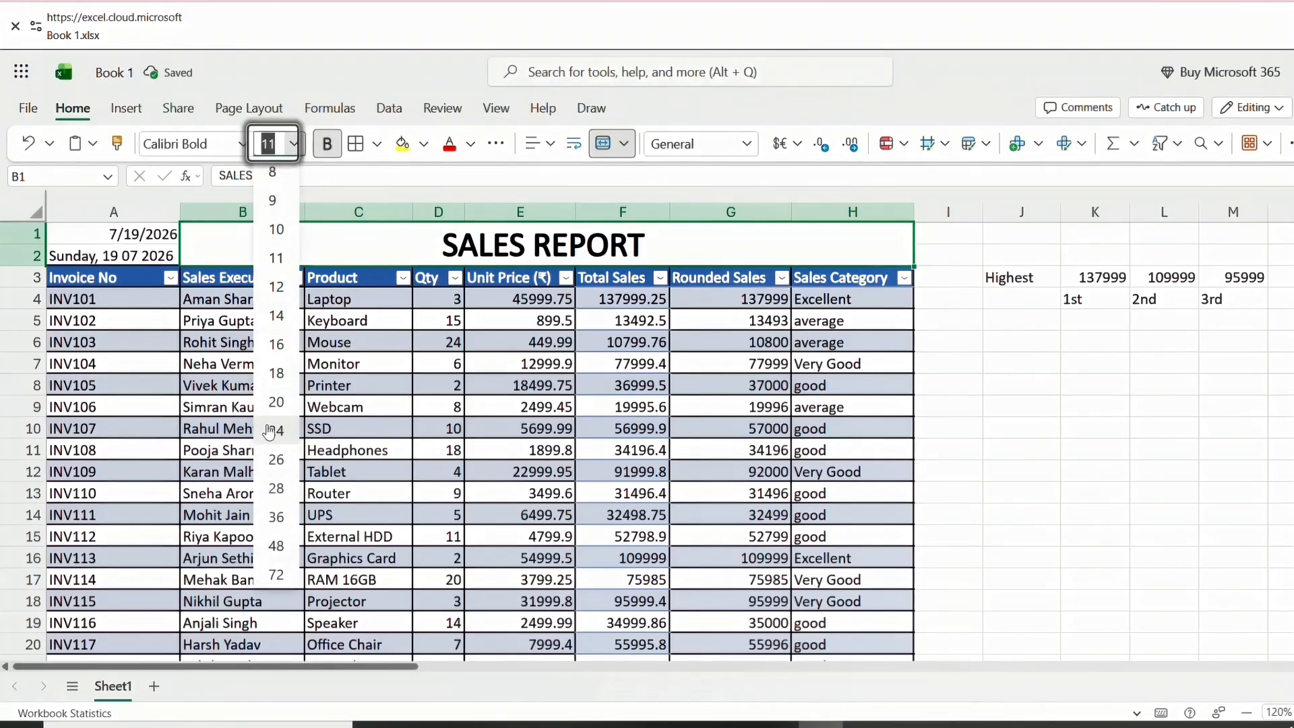
left_click(269, 432)
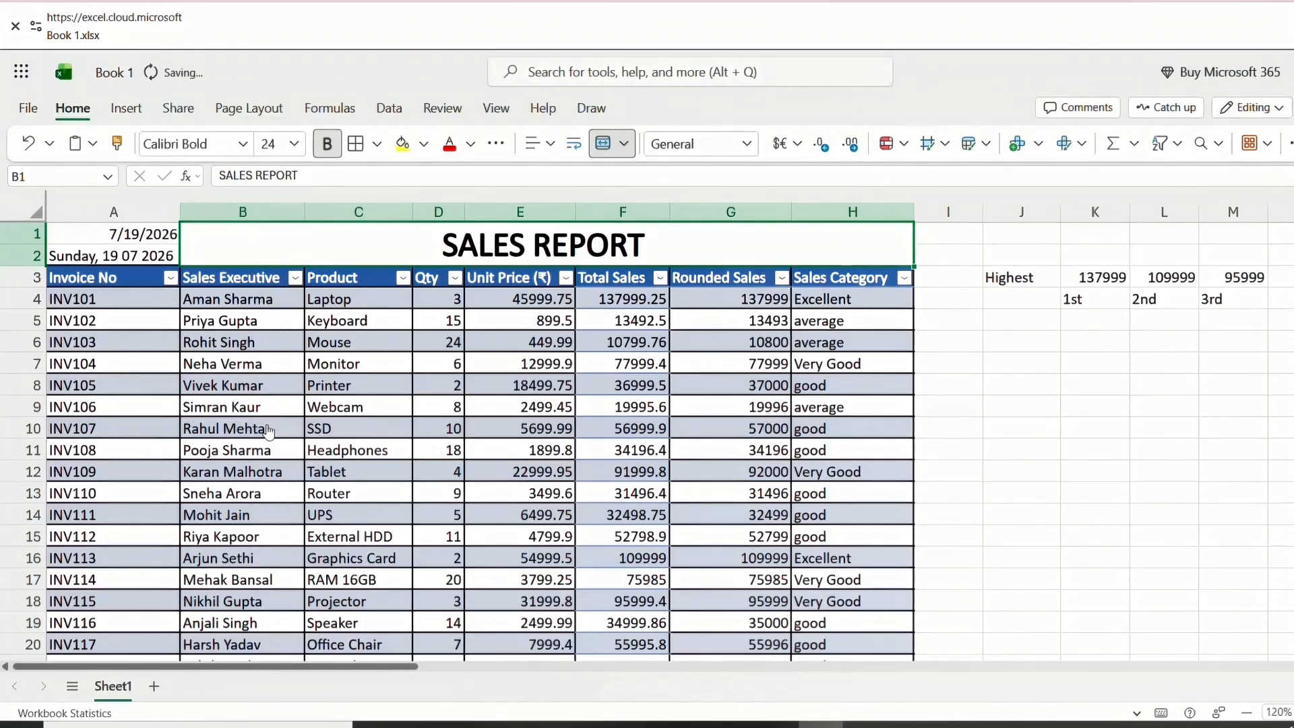
Change the font color of the SALES REPORT title to a dark gray theme color
left_click(449, 149)
left_click(471, 144)
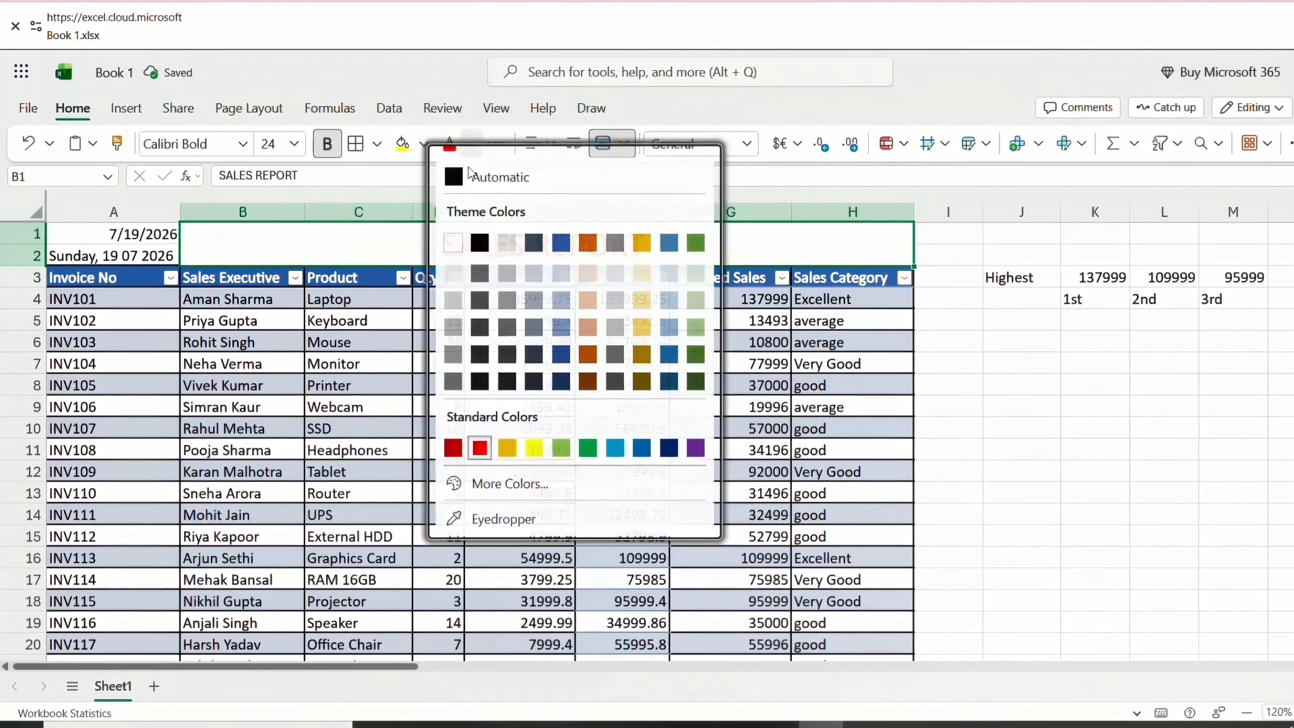
left_click(615, 356)
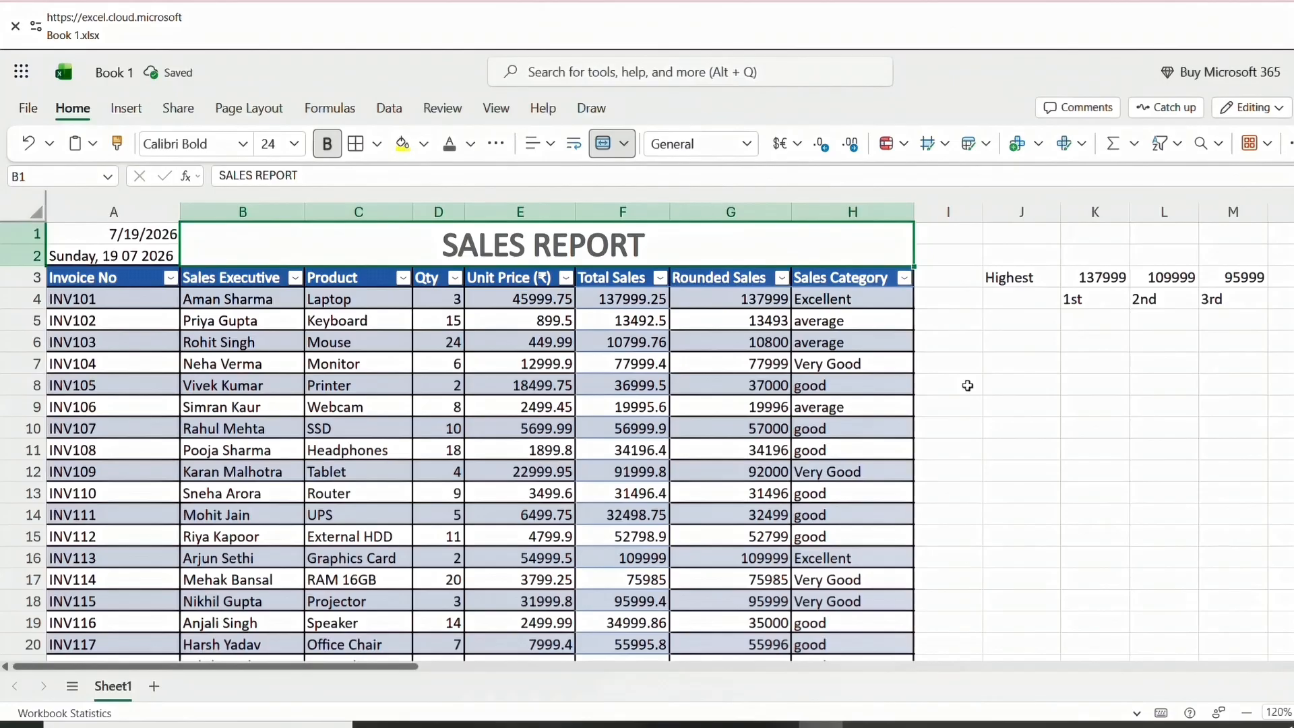
left_click(1164, 299)
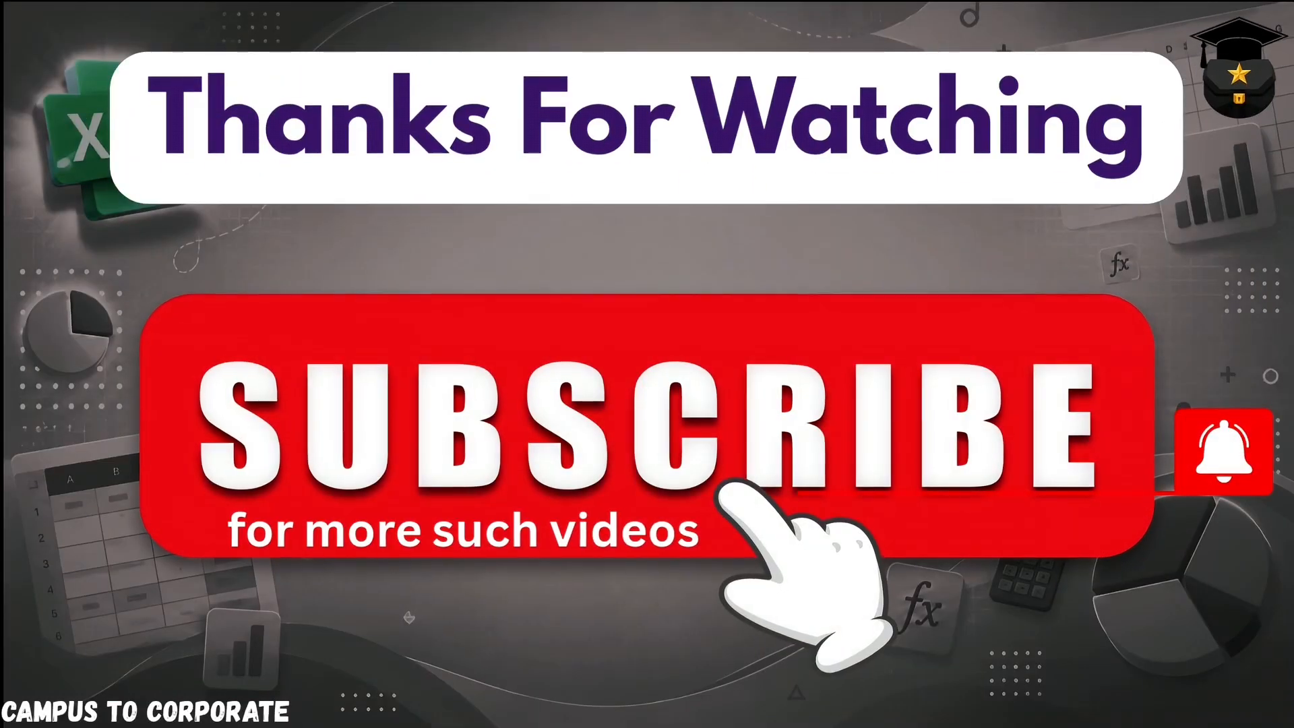